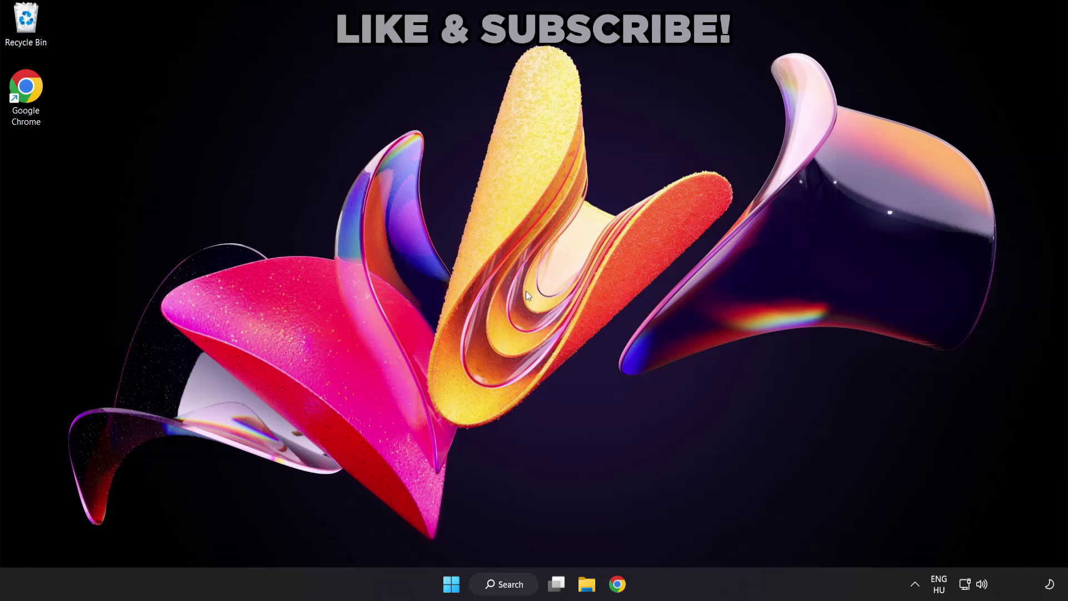
# Search Windows for 'device manager'.
pyautogui.click(516, 589)
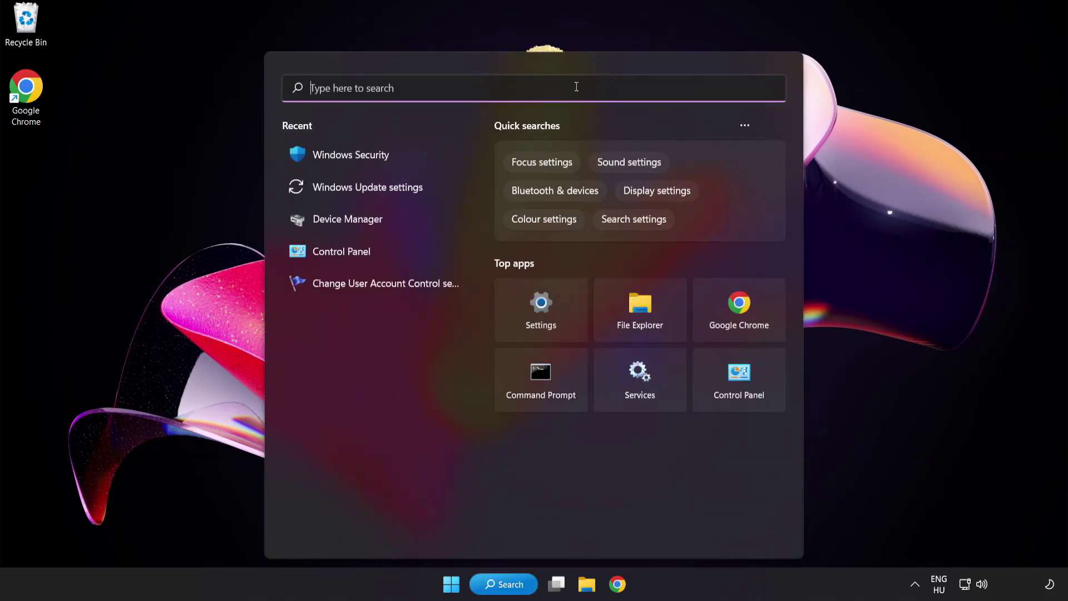
pyautogui.write('device manager')
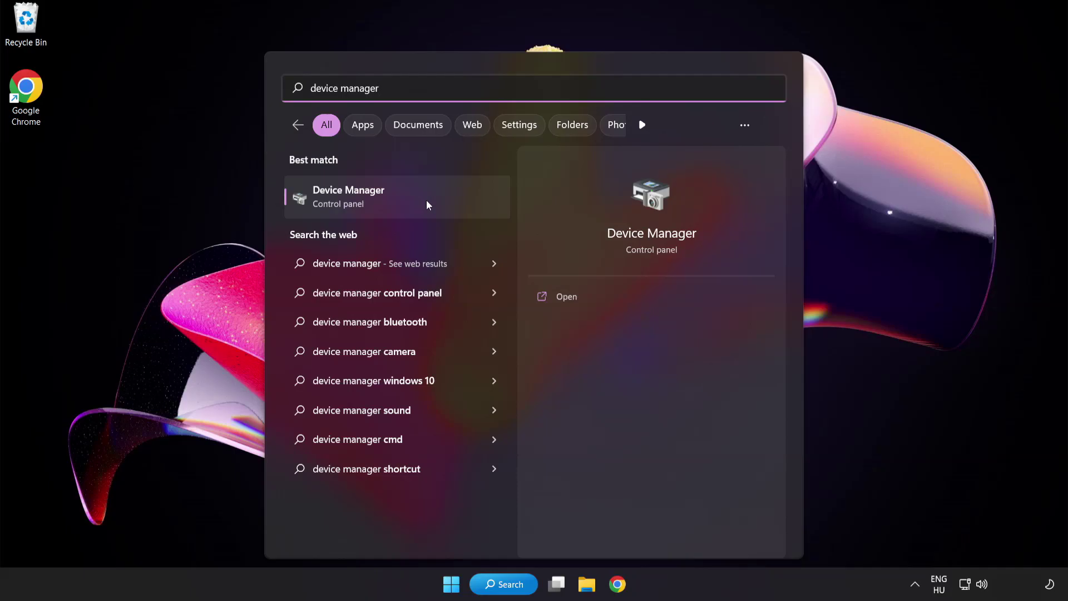
# Open Device Manager, expand Display adapters and bring up the VMware SVGA 3D adapter's menu.
pyautogui.click(428, 205)
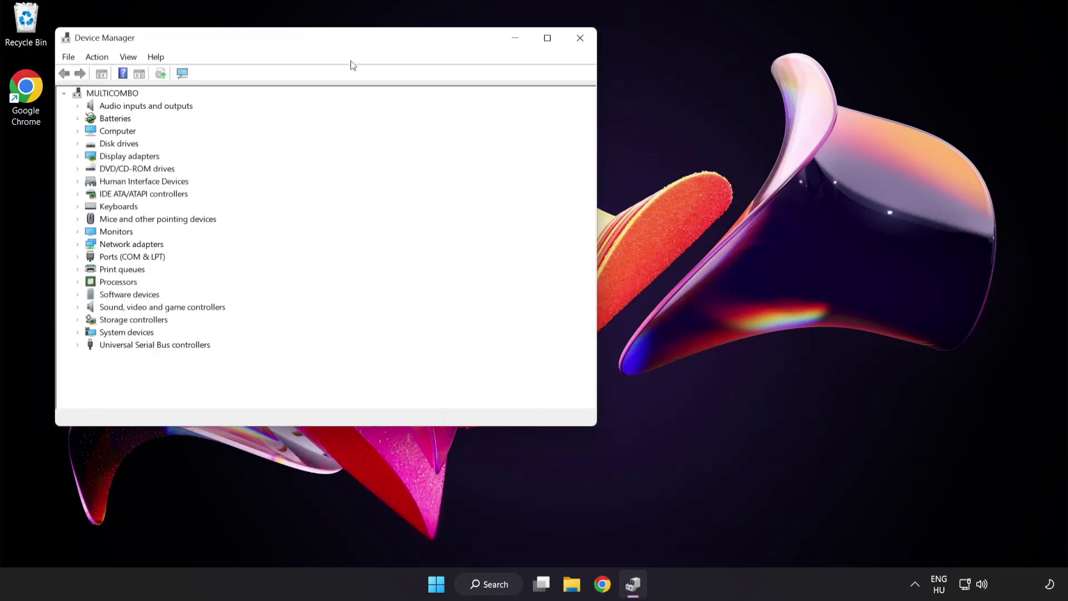
pyautogui.moveTo(346, 42); pyautogui.dragTo(524, 111)
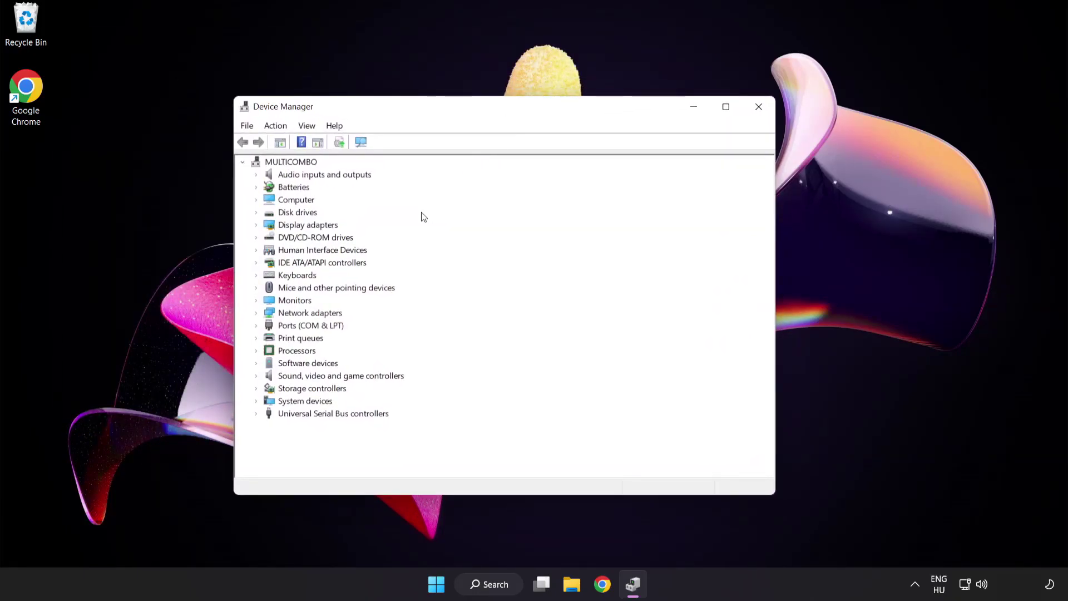
pyautogui.click(329, 226)
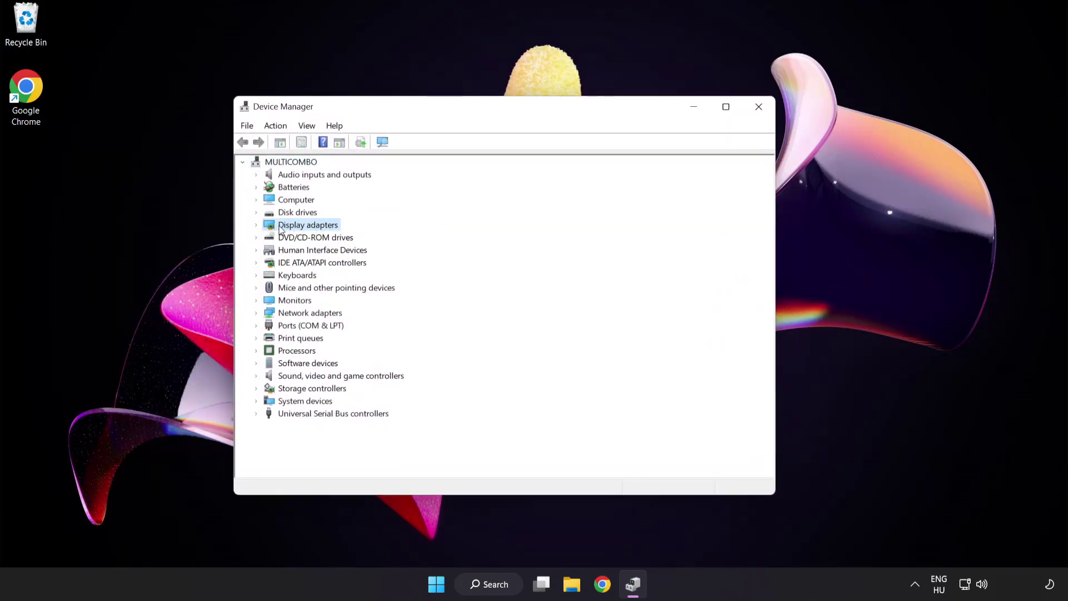
pyautogui.click(256, 226)
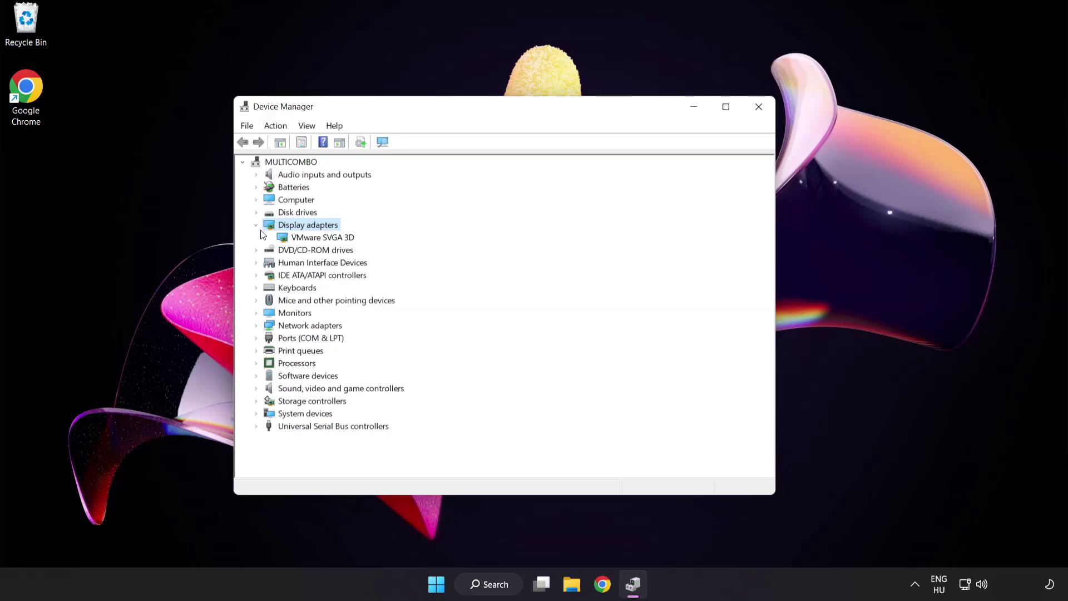
pyautogui.click(282, 239)
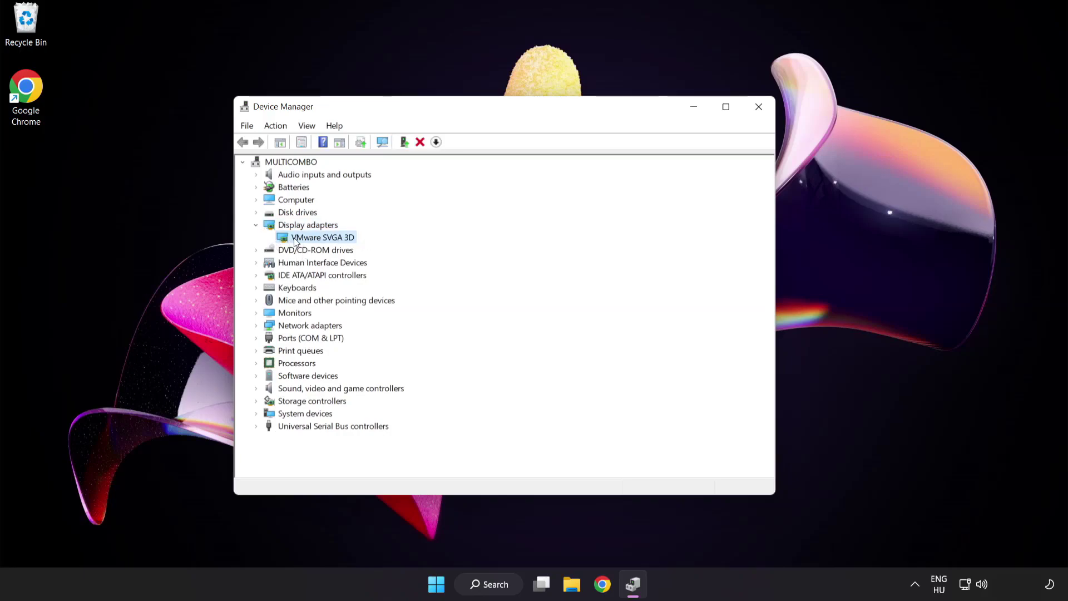
pyautogui.rightClick(315, 240)
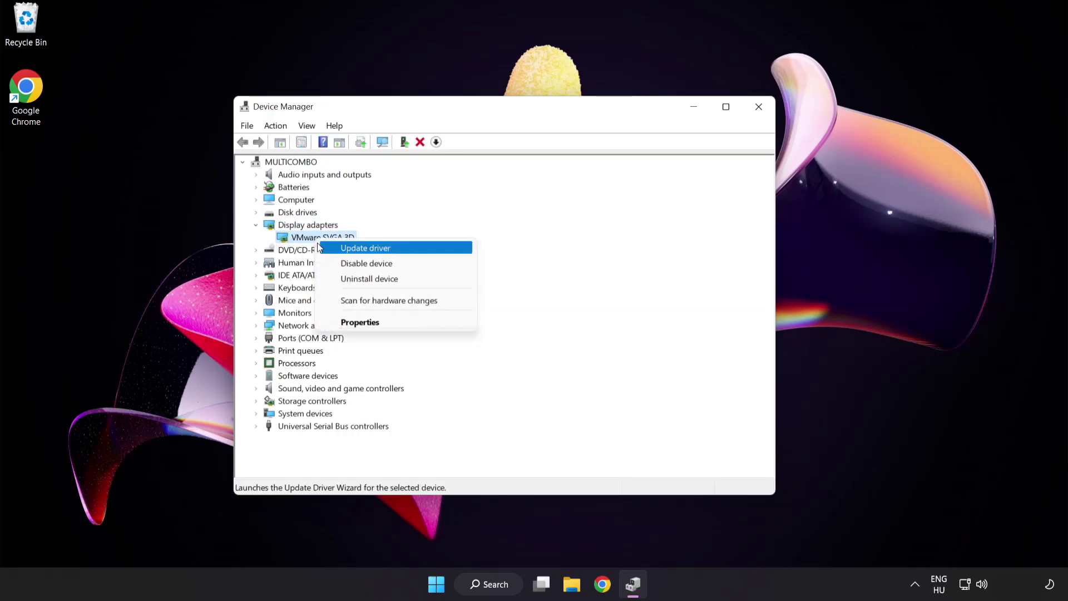
# Automatically search for a VMware SVGA 3D driver, which finds the best one already installed.
pyautogui.click(414, 248)
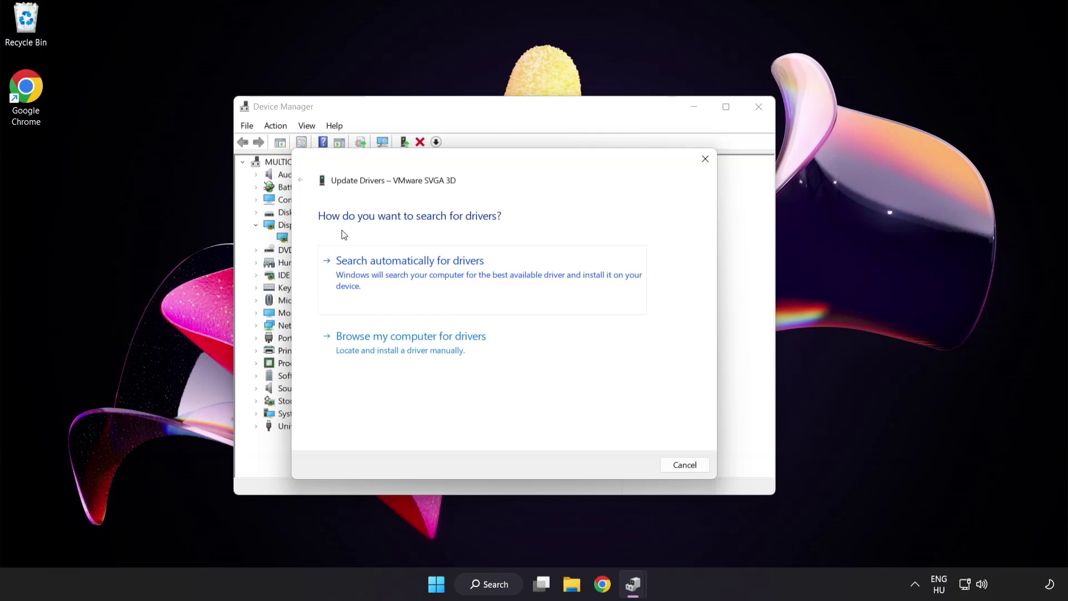
pyautogui.click(467, 276)
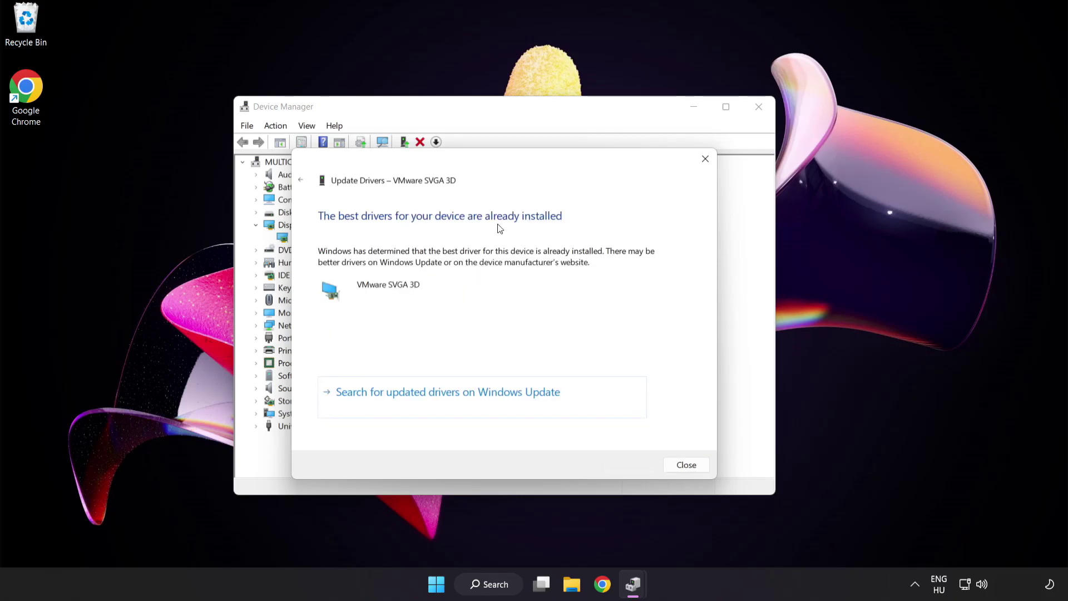
pyautogui.click(683, 466)
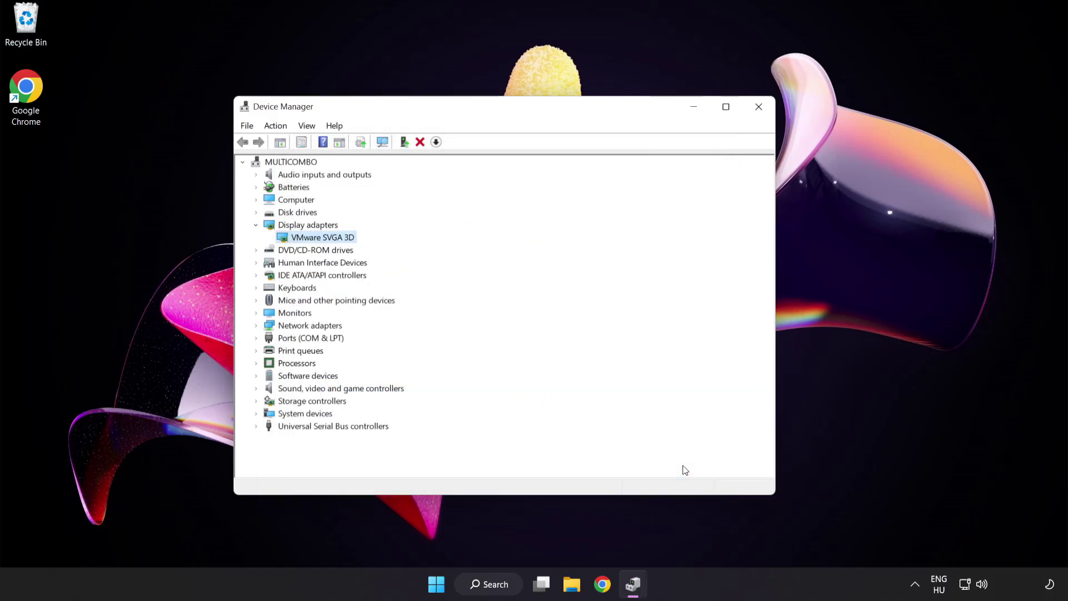
# Close Device Manager and search Windows for 'update'.
pyautogui.click(759, 109)
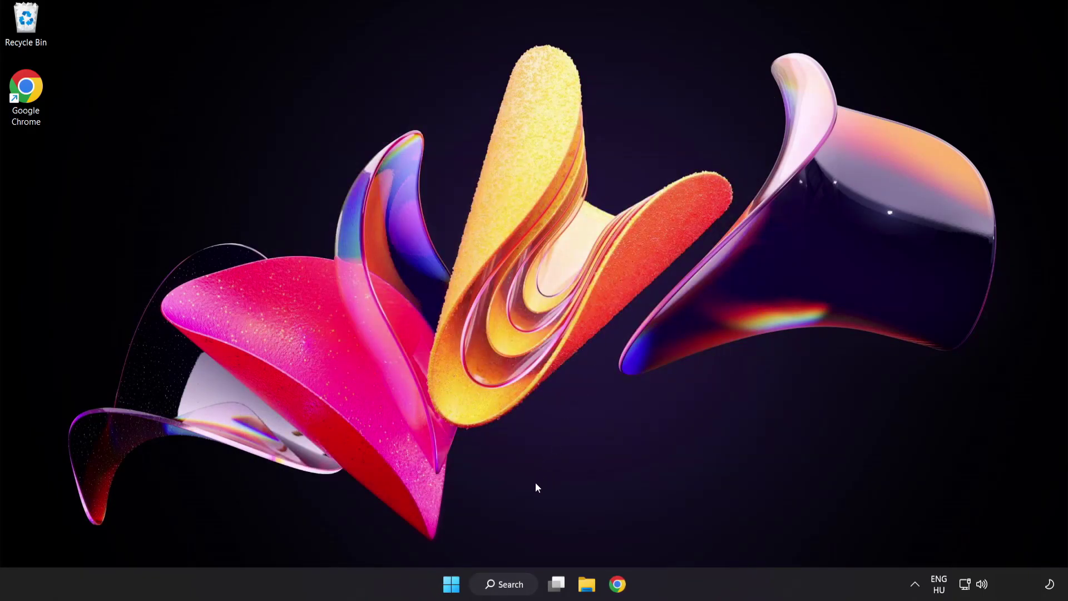
pyautogui.click(517, 590)
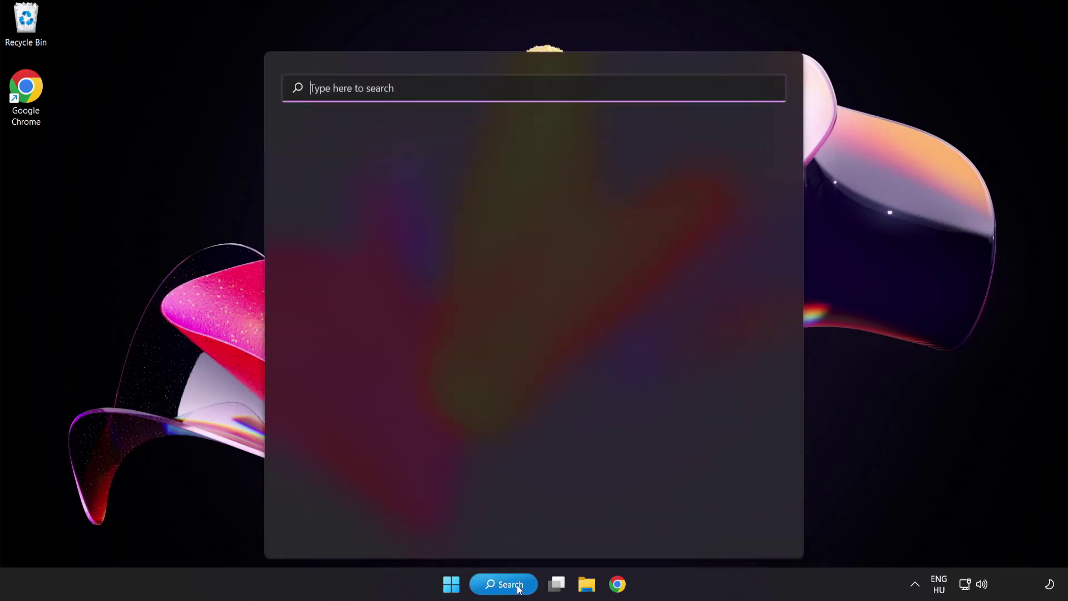
pyautogui.write('update')
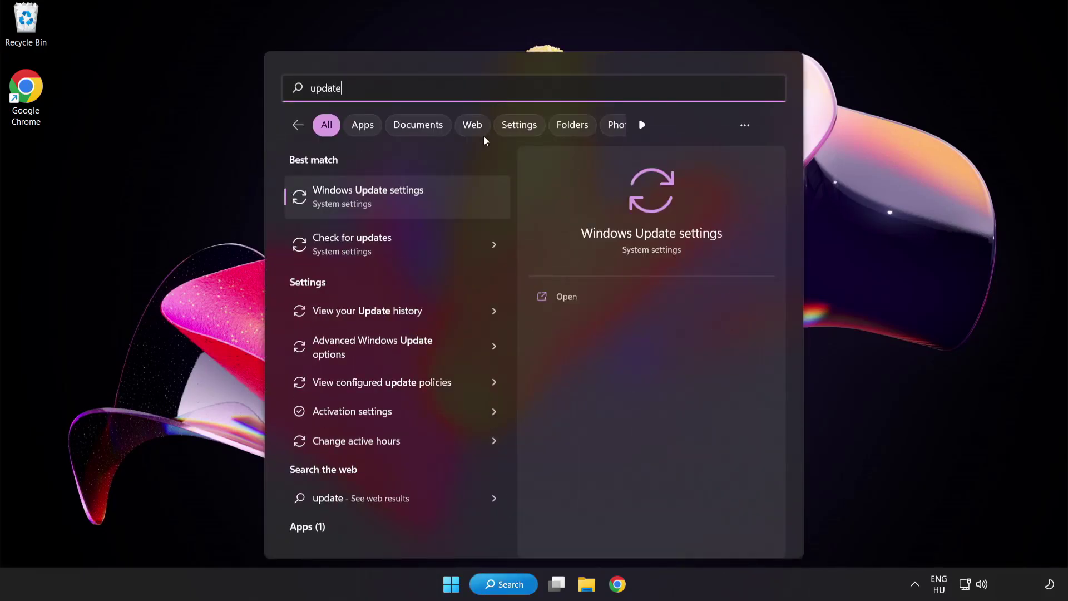
# Run Check for updates in Windows Update, confirm 'You're up to date', and close Settings.
pyautogui.click(408, 202)
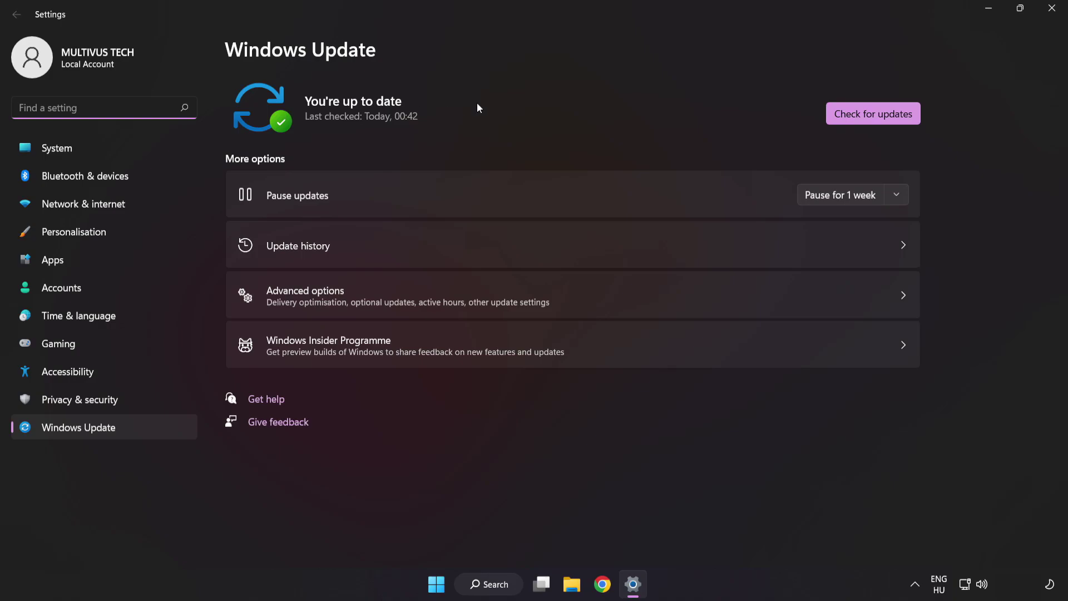
pyautogui.click(869, 119)
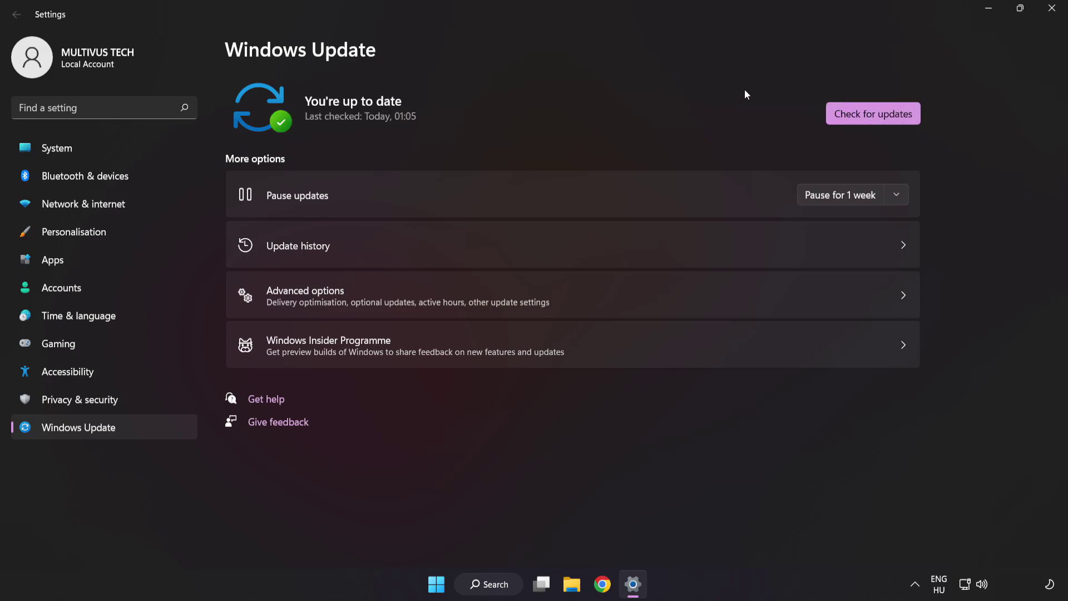
pyautogui.click(1051, 15)
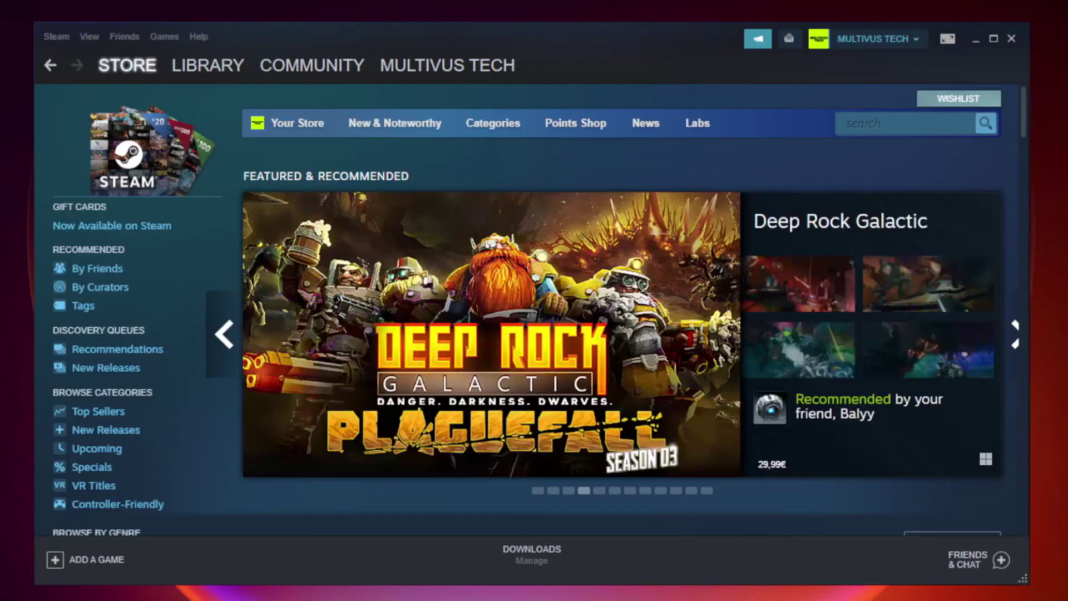
pyautogui.moveTo(208, 65)
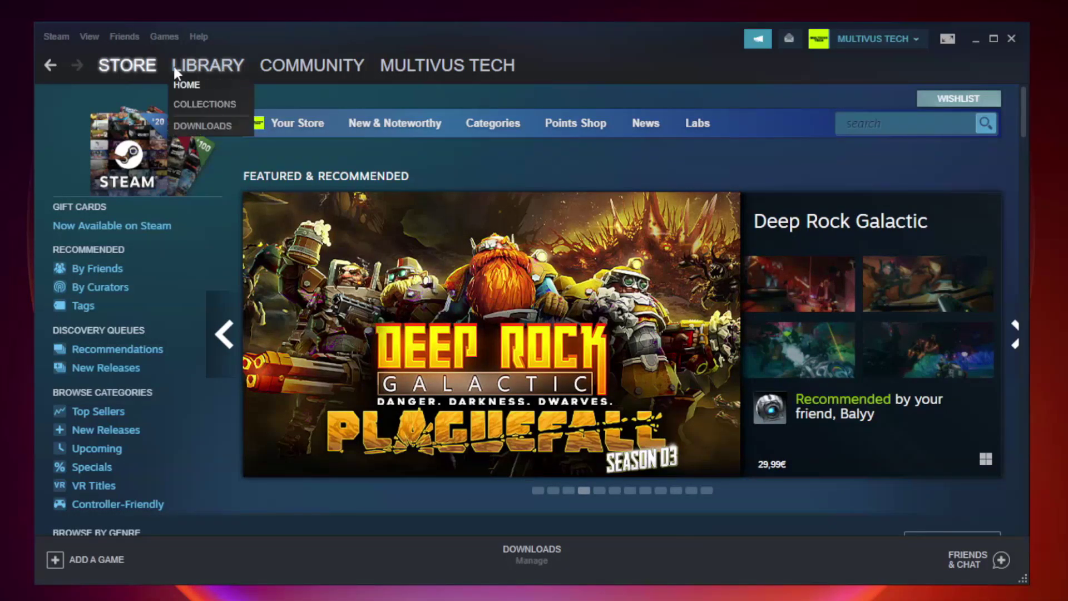
# Open the Steam Library and right-click YOUR NOT WORKING GAME.
pyautogui.click(216, 71)
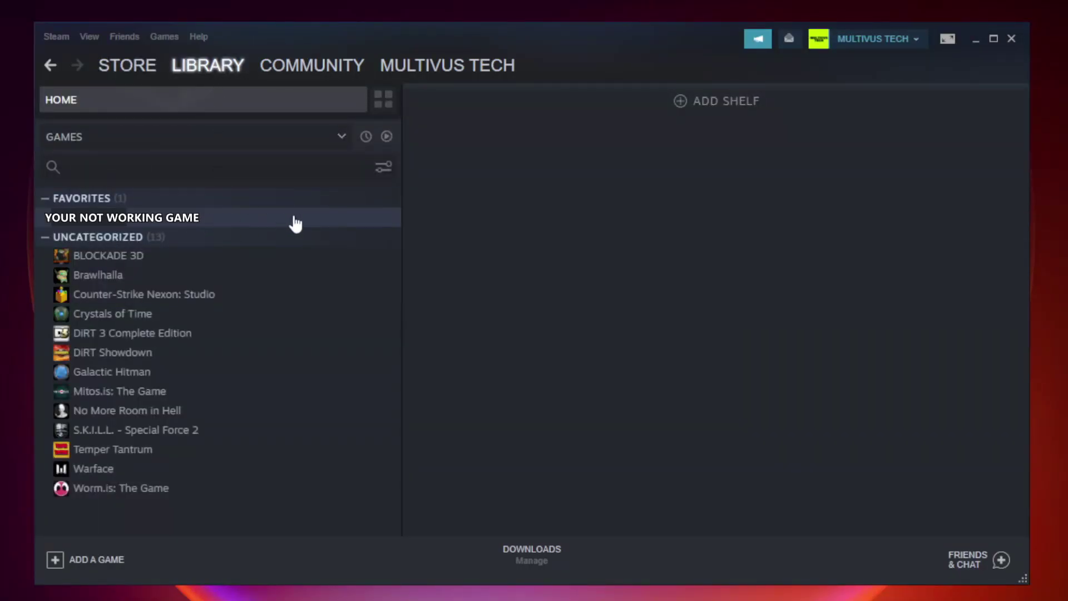
pyautogui.rightClick(231, 223)
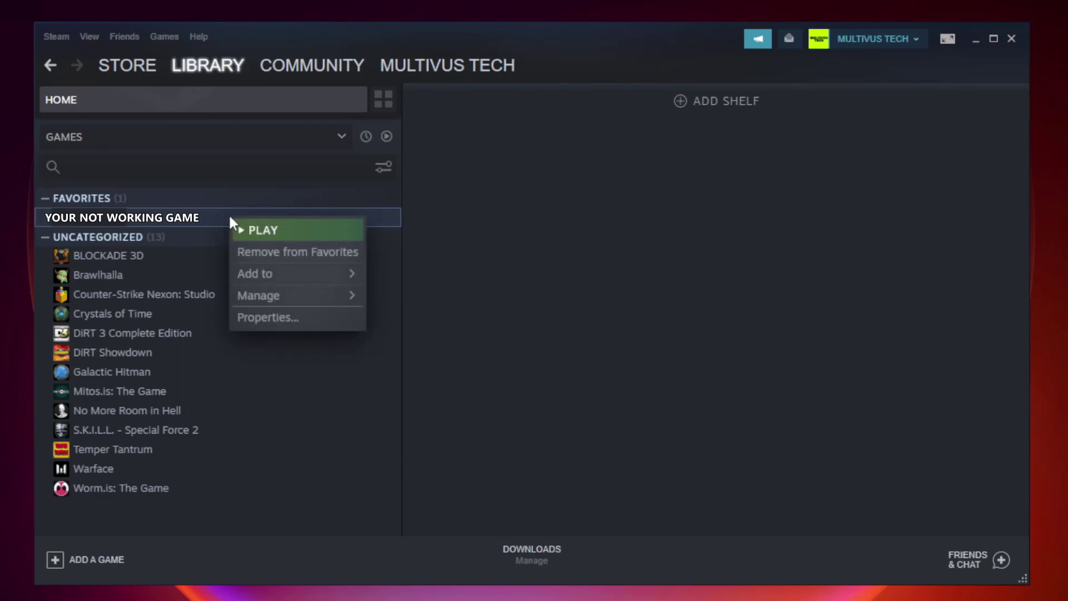
# Verify the game's local files from its Properties, with all 9192 files validated.
pyautogui.click(294, 315)
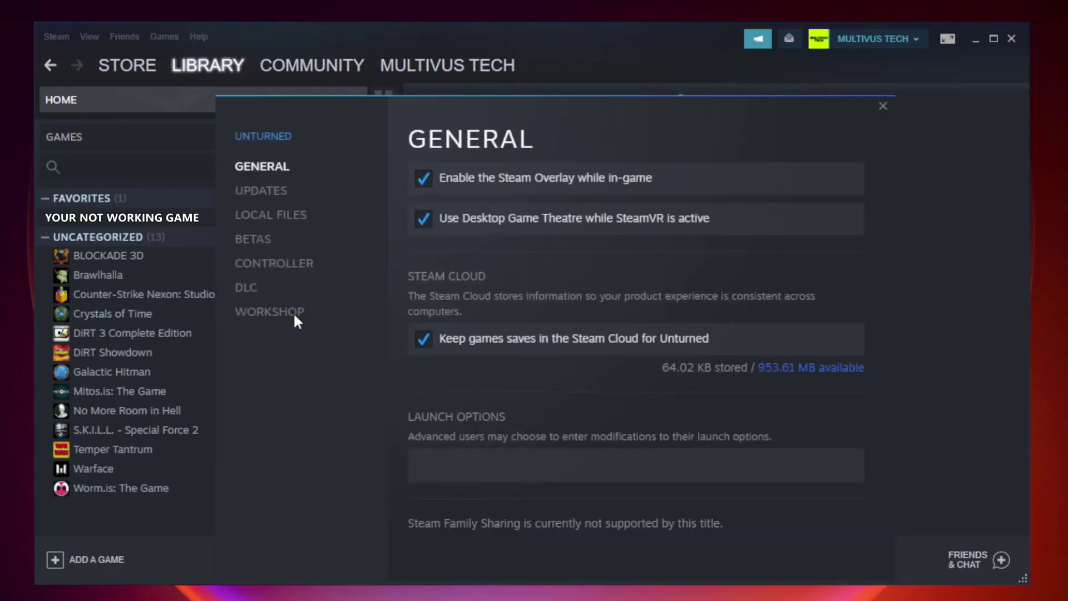
pyautogui.click(285, 224)
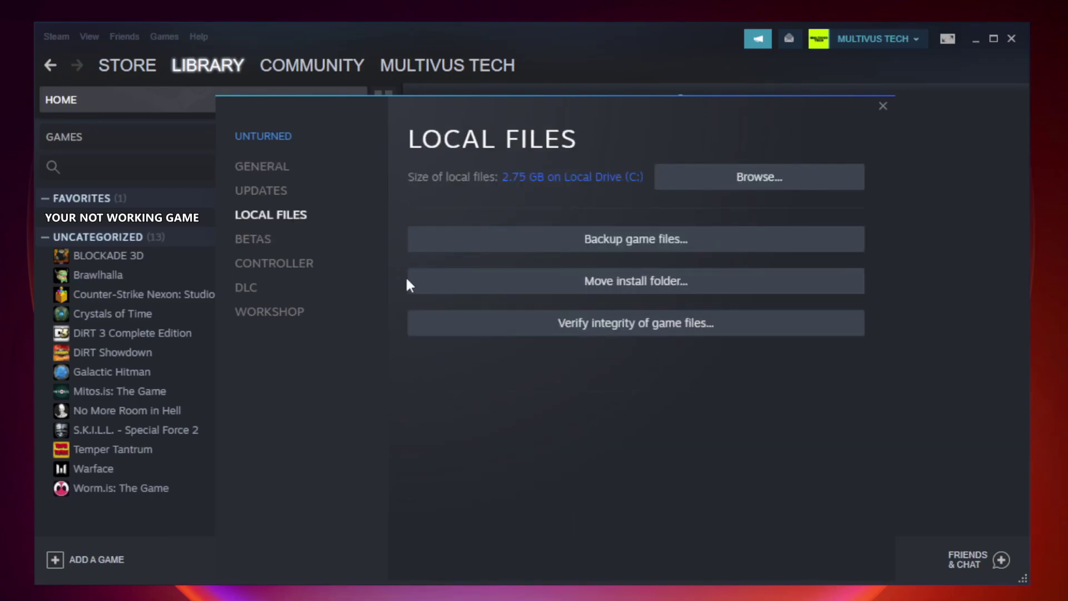
pyautogui.click(647, 328)
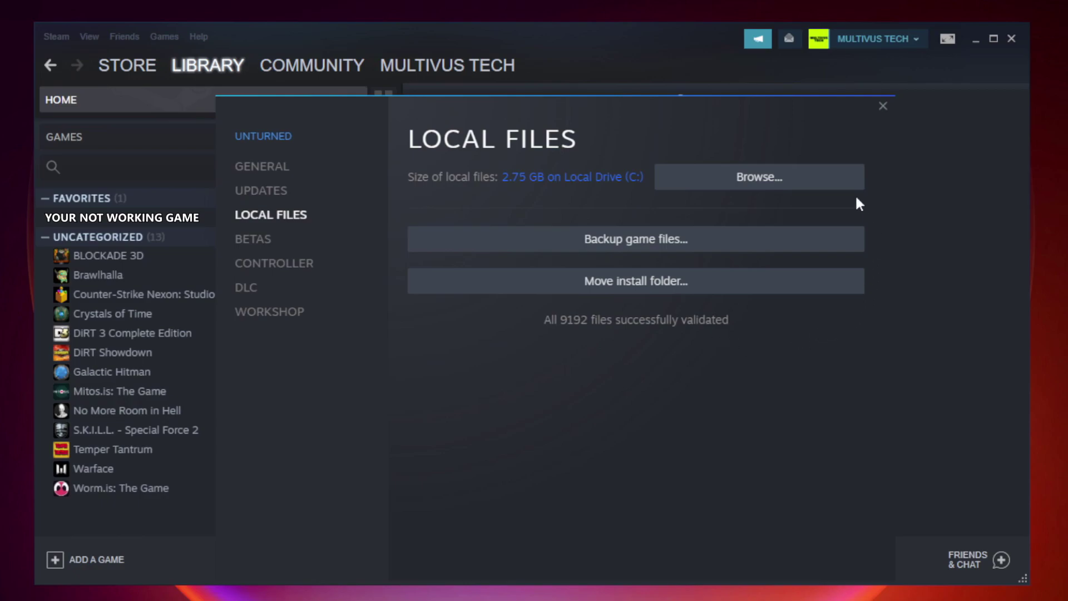
# Open the game's install folder and right-click the YOUR NOT WORKING GAME shortcut.
pyautogui.click(764, 192)
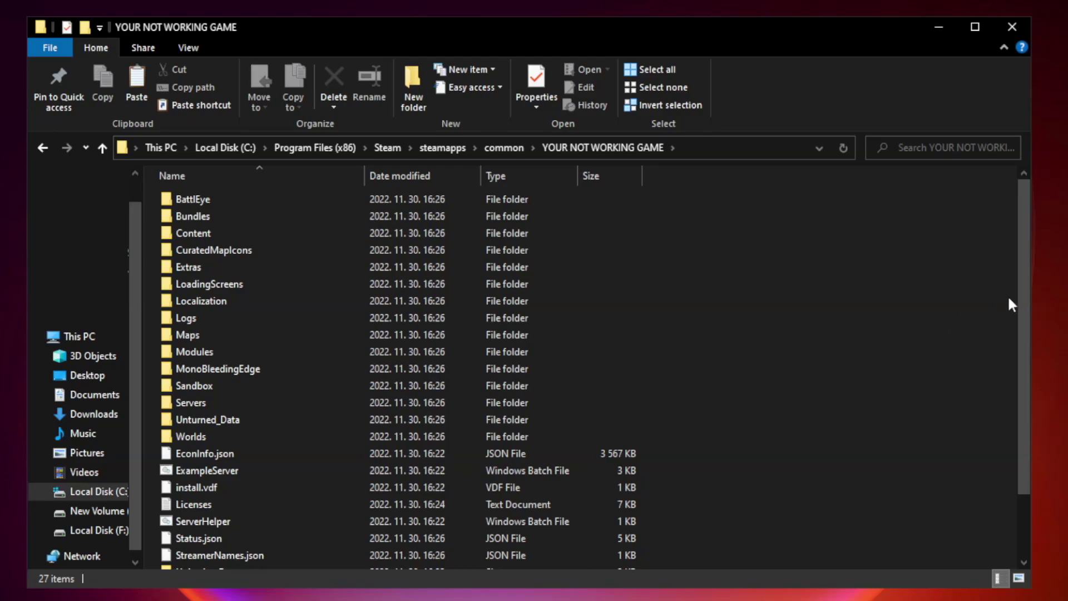
pyautogui.moveTo(1025, 292); pyautogui.dragTo(1026, 383)
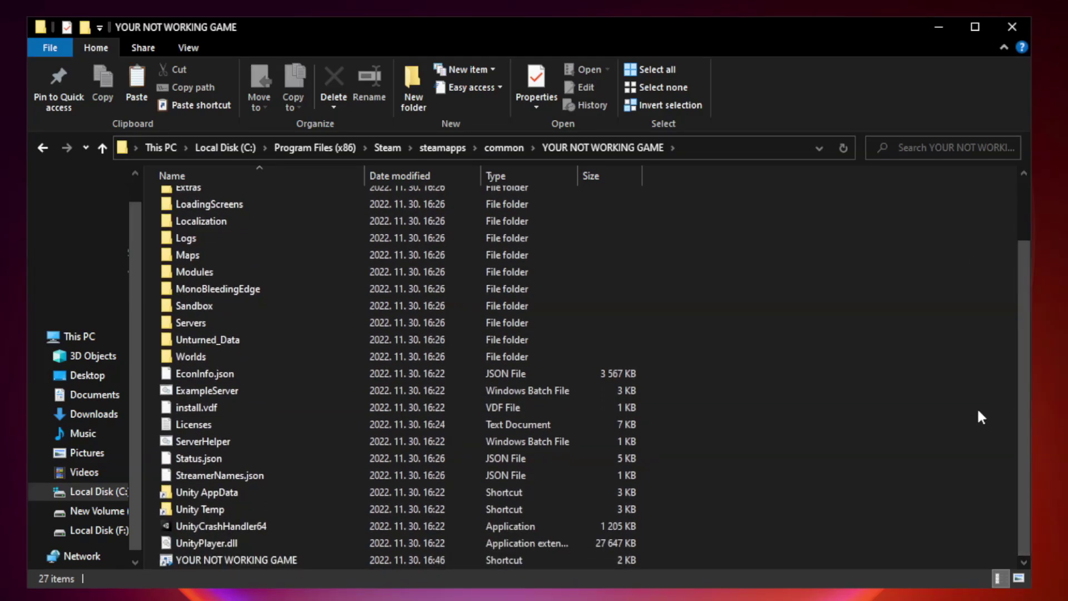
pyautogui.click(424, 558)
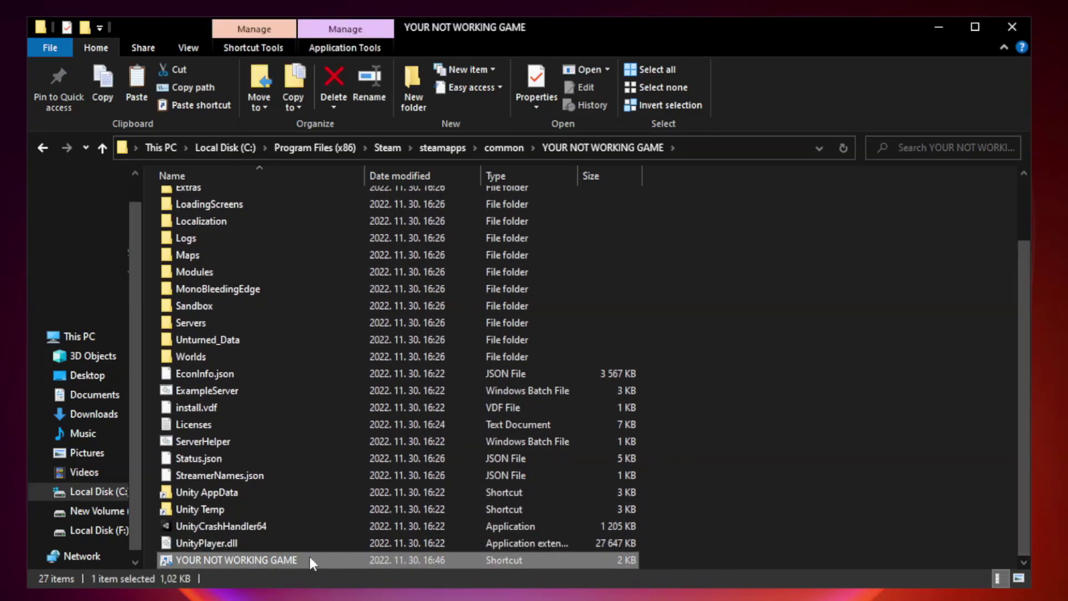
pyautogui.rightClick(361, 557)
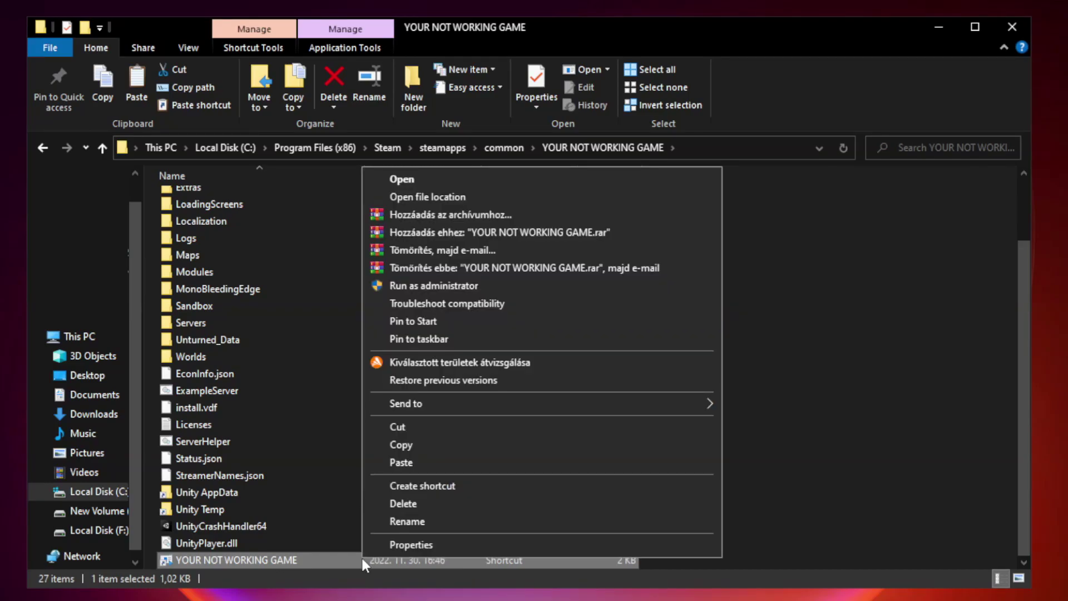
# Open the shortcut's Properties and move the dialog fully into view.
pyautogui.click(540, 548)
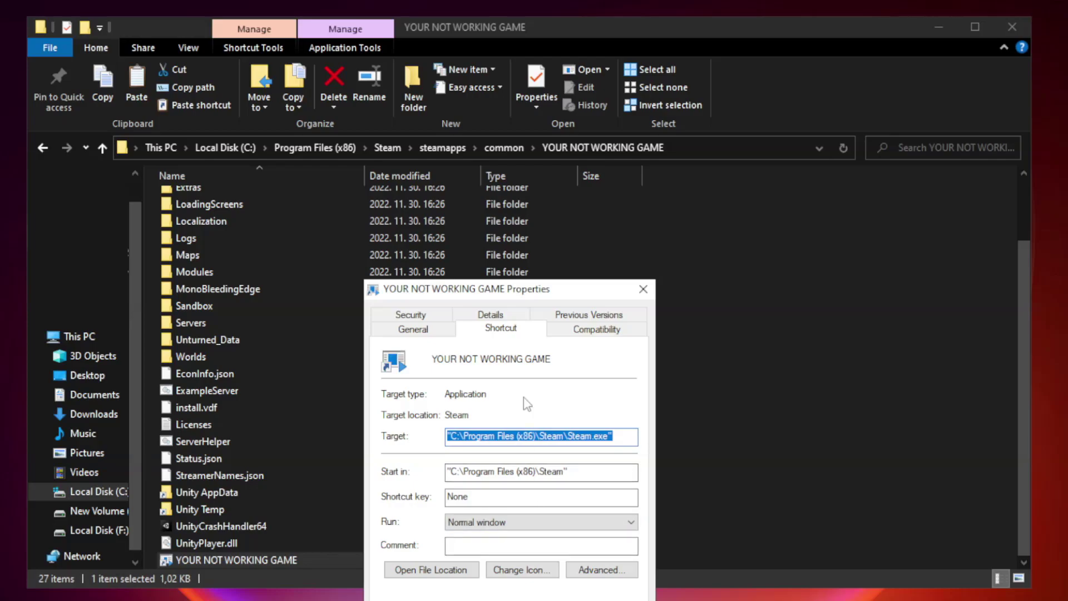
pyautogui.moveTo(530, 293)
pyautogui.mouseDown()
pyautogui.moveTo(551, 142)
pyautogui.moveTo(530, 119)
pyautogui.mouseUp()
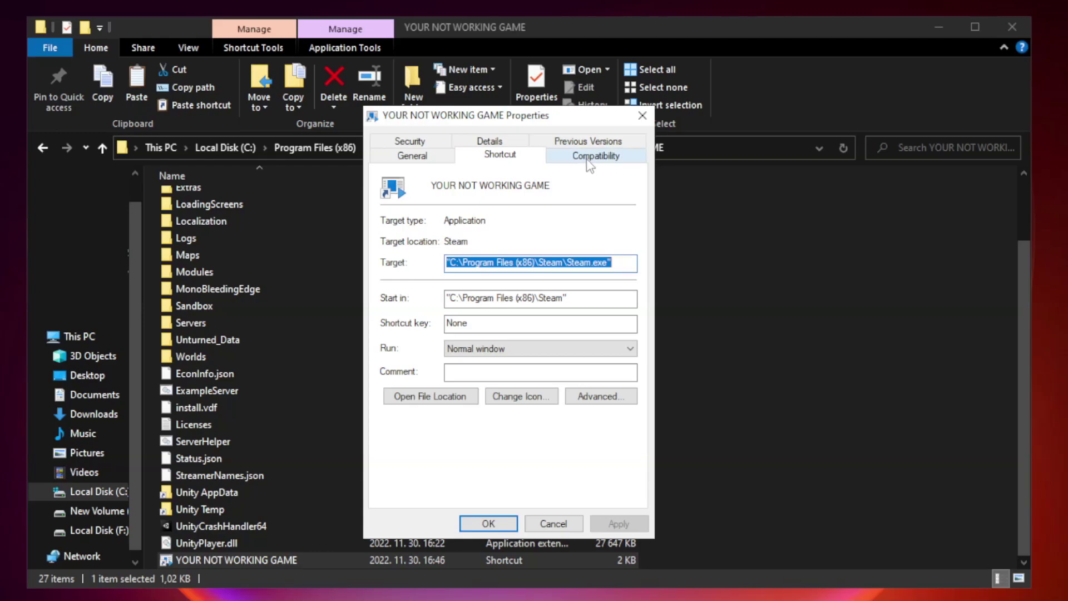
# Give the shortcut Windows 8 compatibility, fullscreen optimizations off and run as administrator, then apply.
pyautogui.click(594, 157)
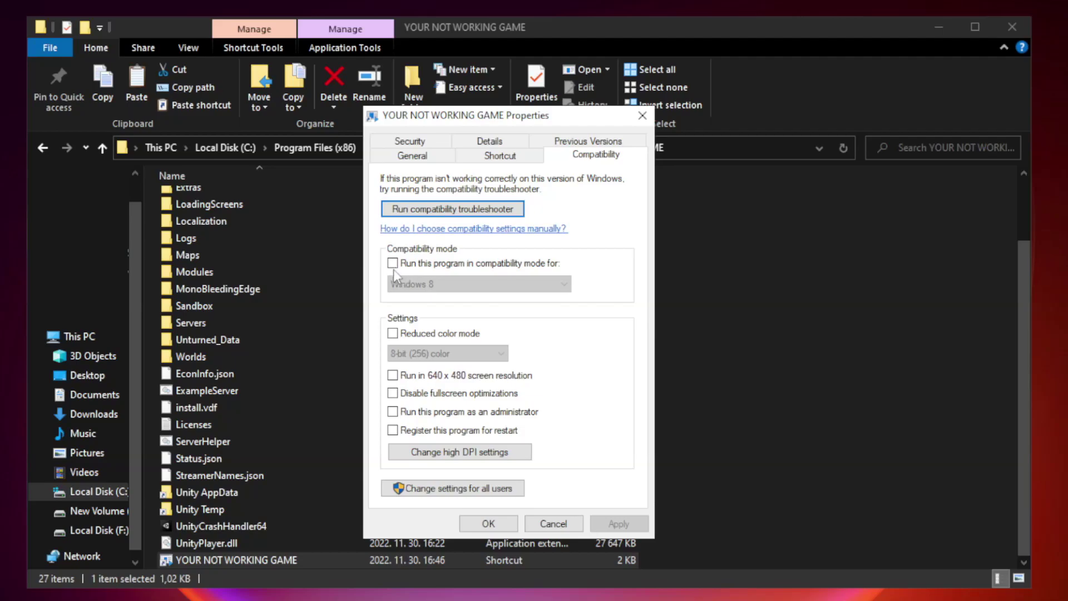
pyautogui.click(425, 266)
pyautogui.click(480, 285)
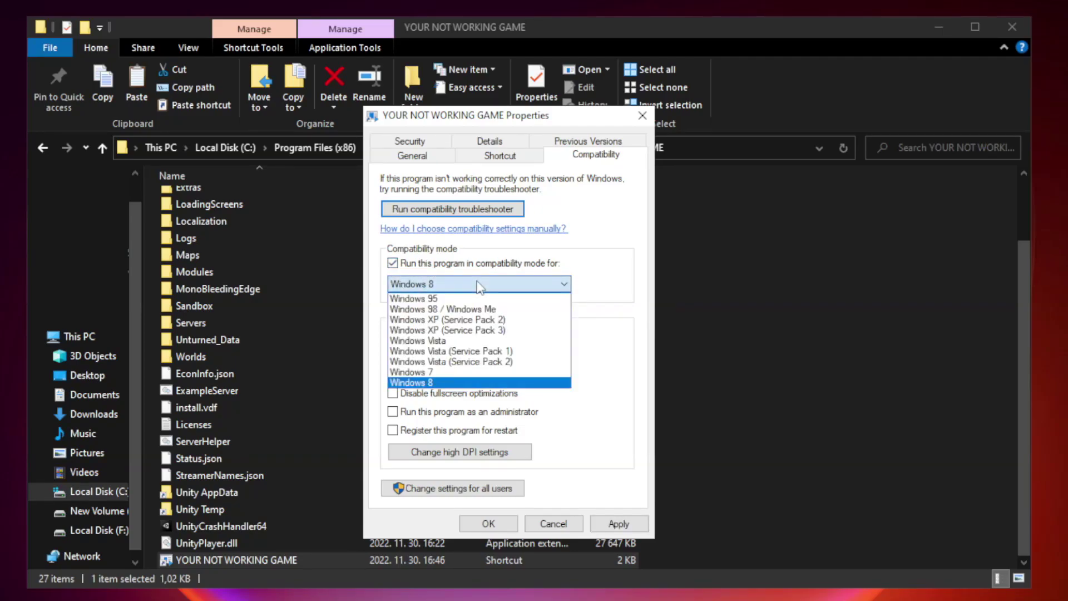
pyautogui.click(452, 383)
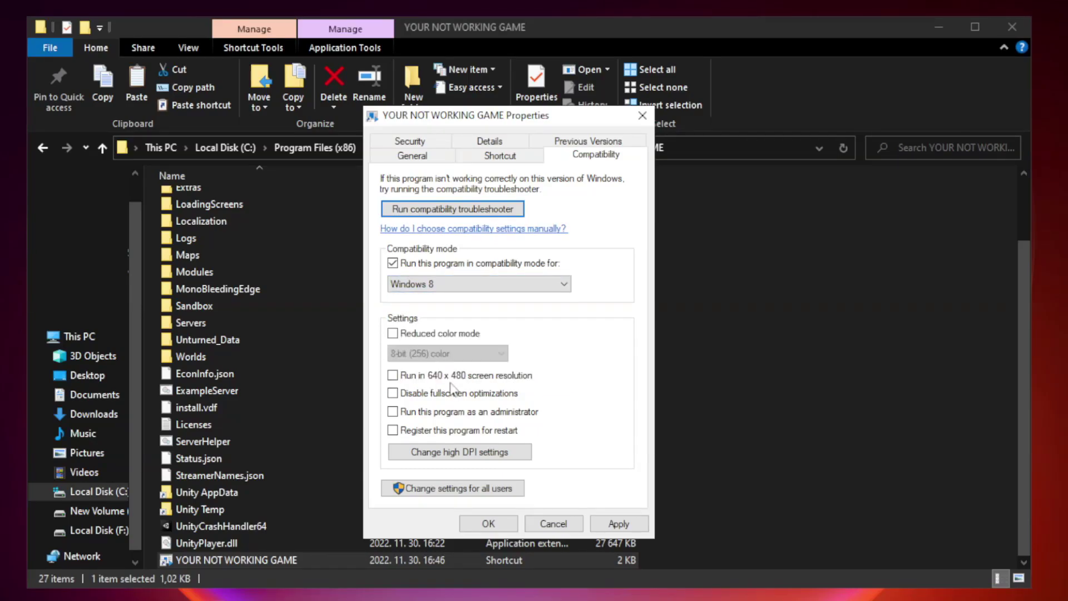
pyautogui.click(418, 395)
pyautogui.click(421, 416)
pyautogui.click(615, 524)
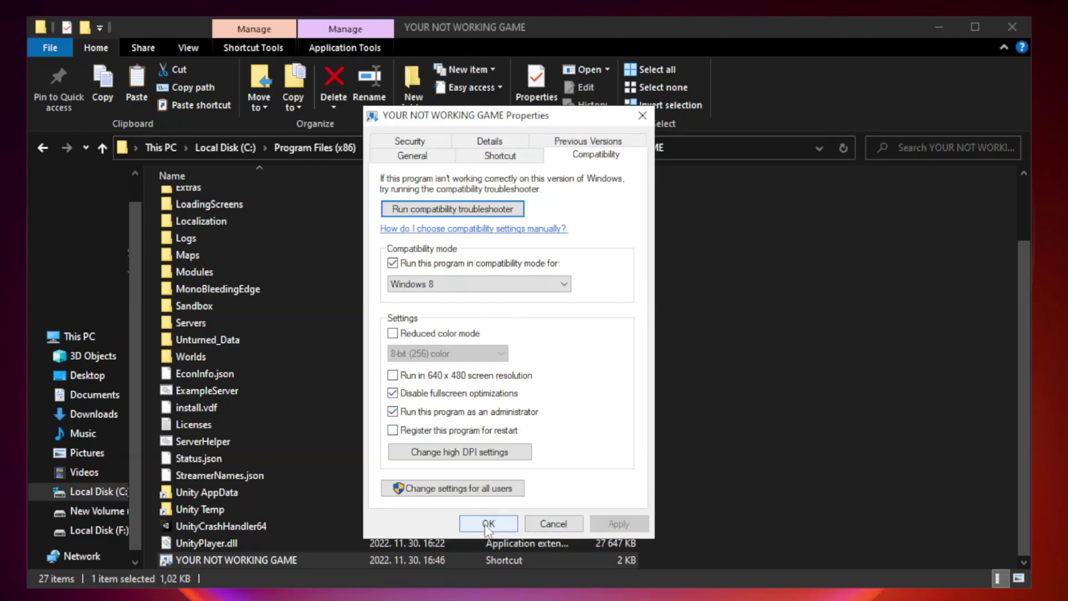
pyautogui.click(488, 524)
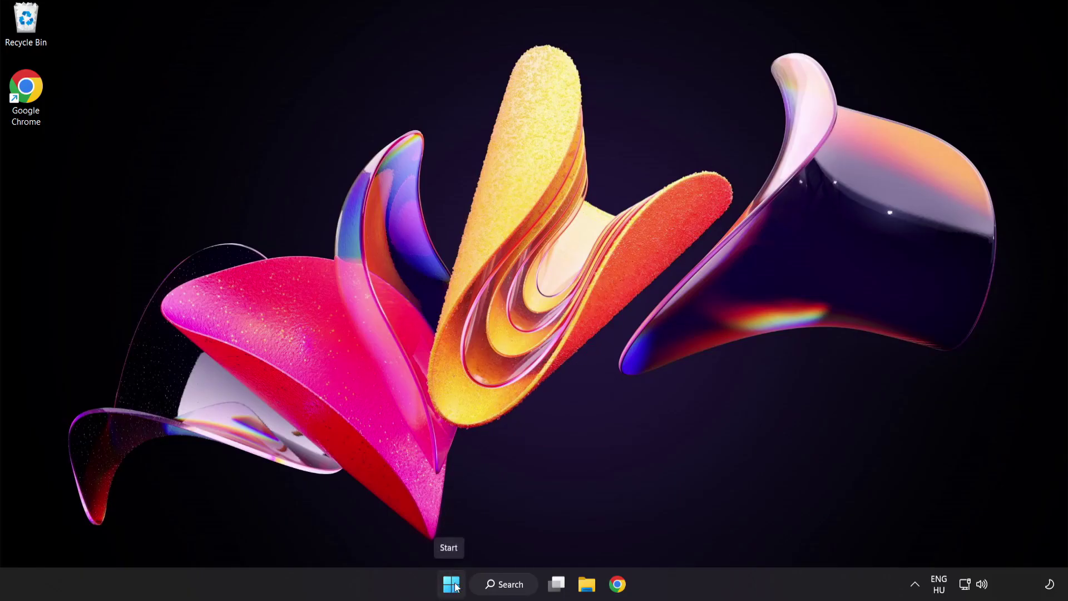
# Launch Task Manager from the Start right-click menu and show its startup apps list.
pyautogui.rightClick(455, 588)
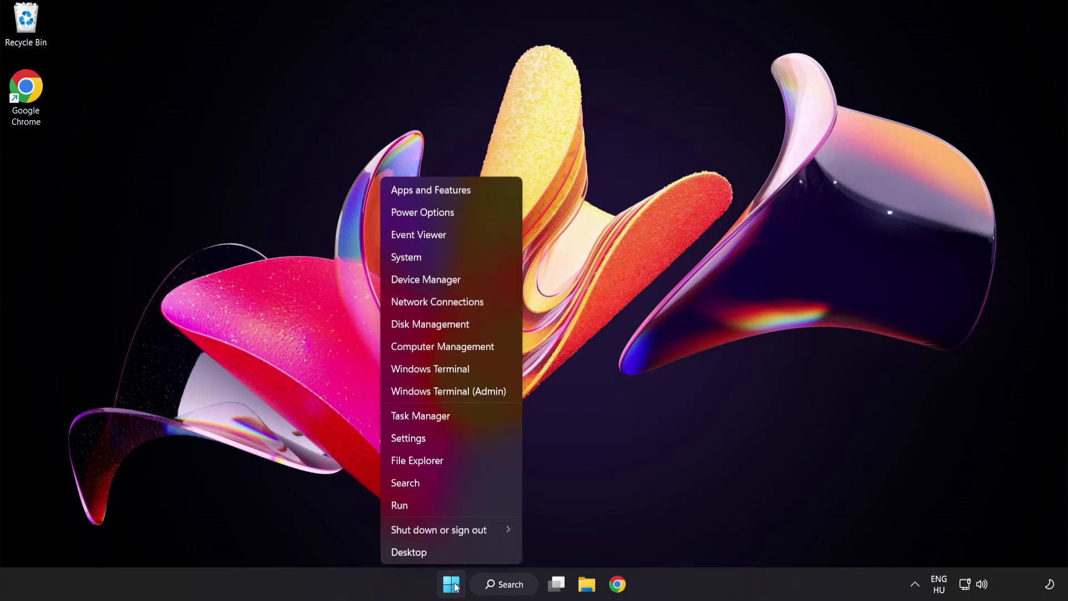
pyautogui.click(462, 418)
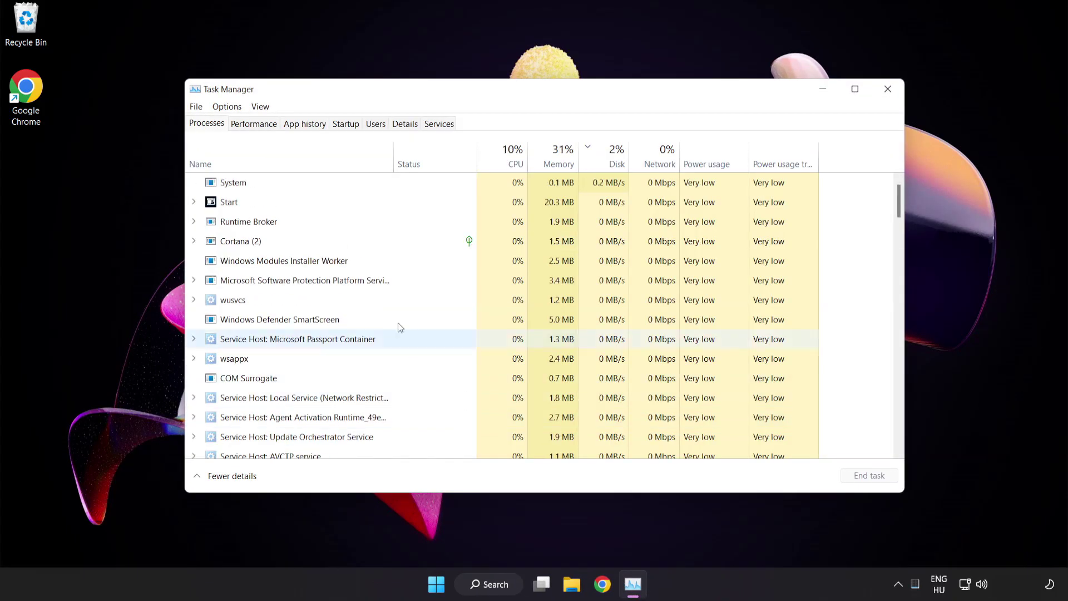
pyautogui.click(352, 126)
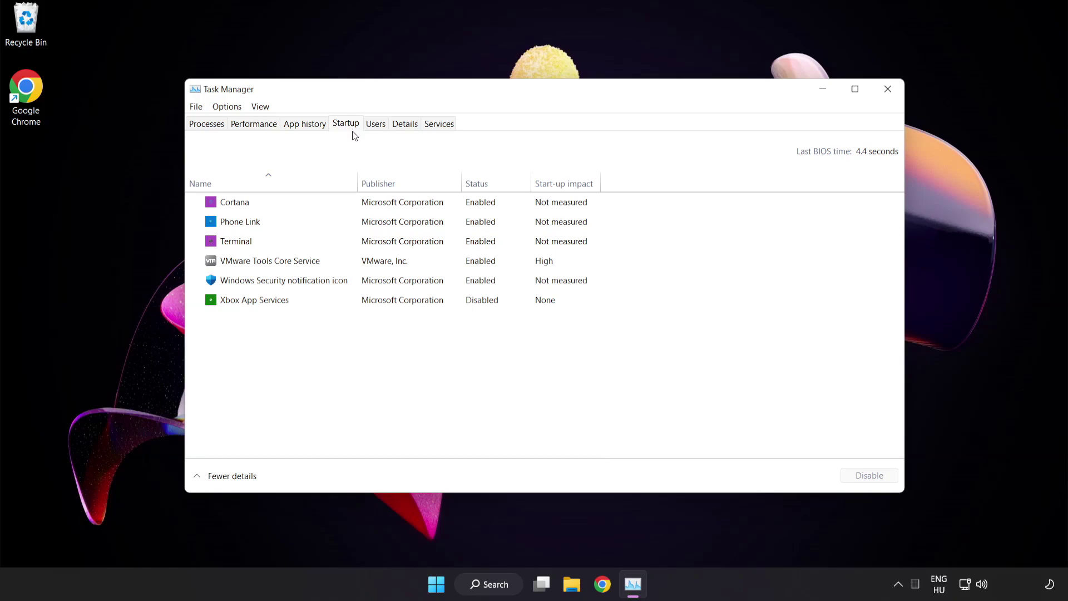
# Disable Cortana, Phone Link, Terminal and the Windows Security notification icon at startup.
pyautogui.click(354, 210)
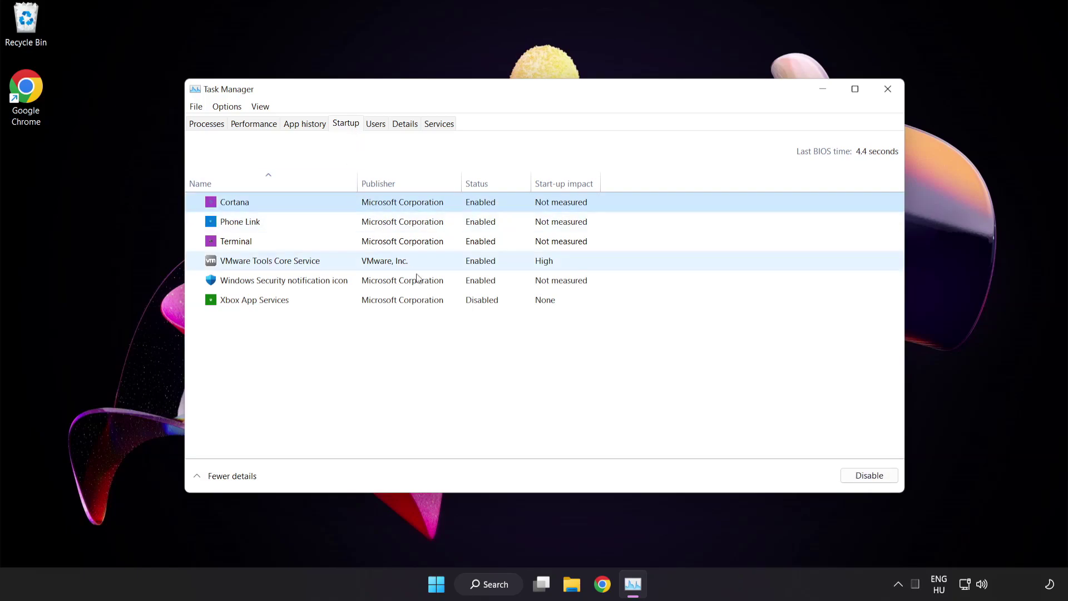
pyautogui.click(870, 476)
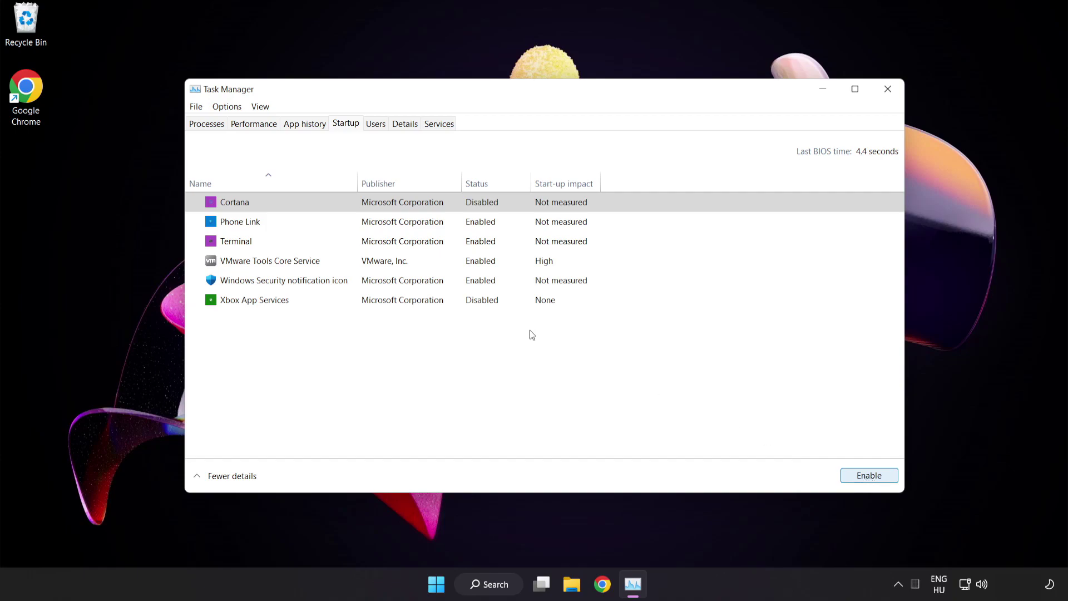
pyautogui.click(331, 221)
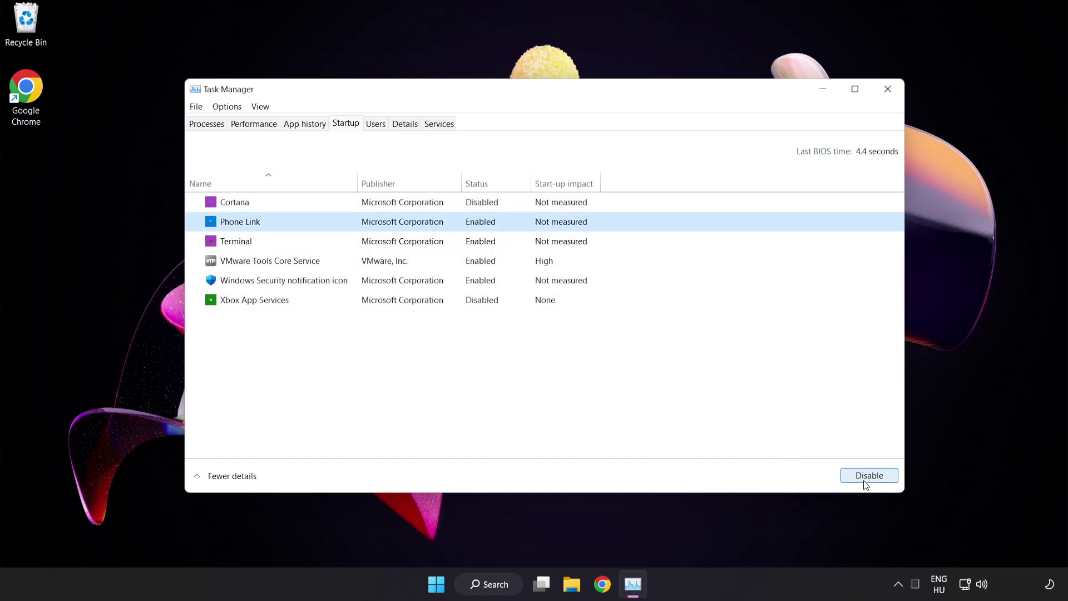
pyautogui.click(865, 478)
pyautogui.click(338, 242)
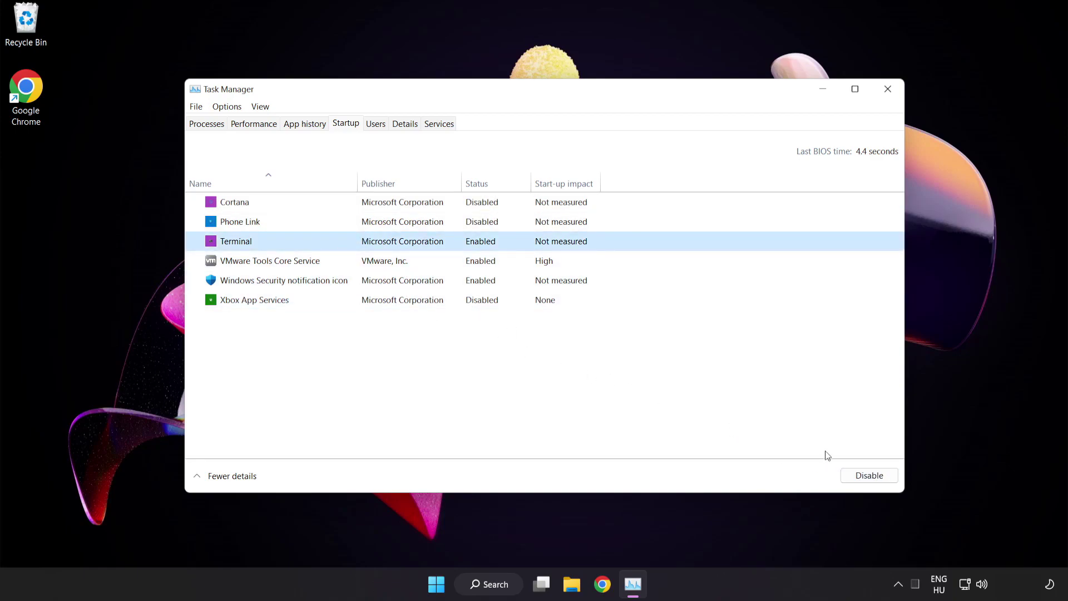
pyautogui.click(869, 476)
pyautogui.click(360, 280)
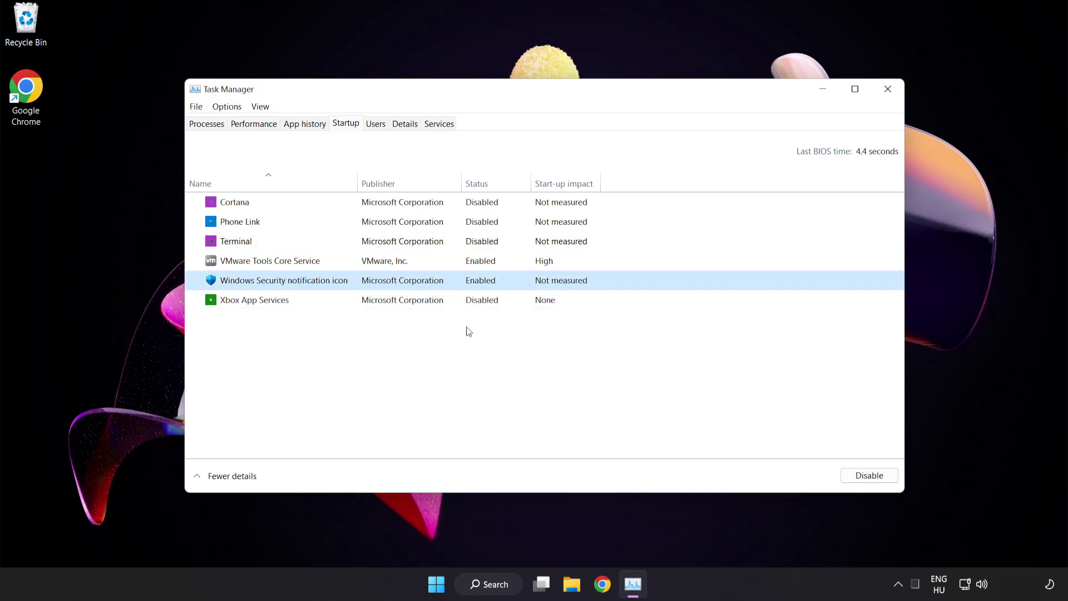
pyautogui.click(863, 477)
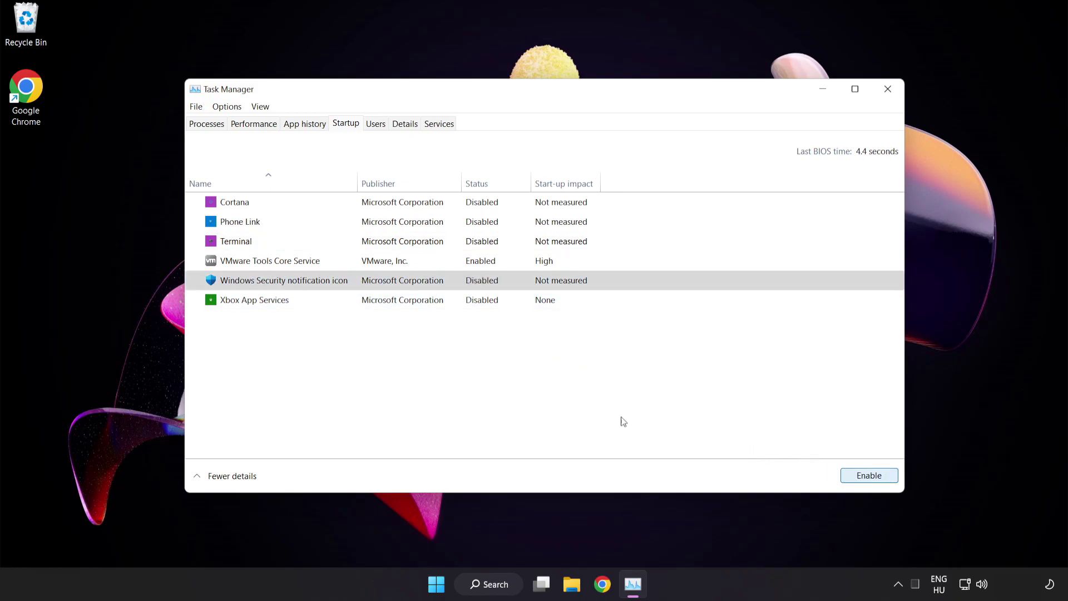
# Close Task Manager and launch Windows Security by searching 'security'.
pyautogui.click(888, 92)
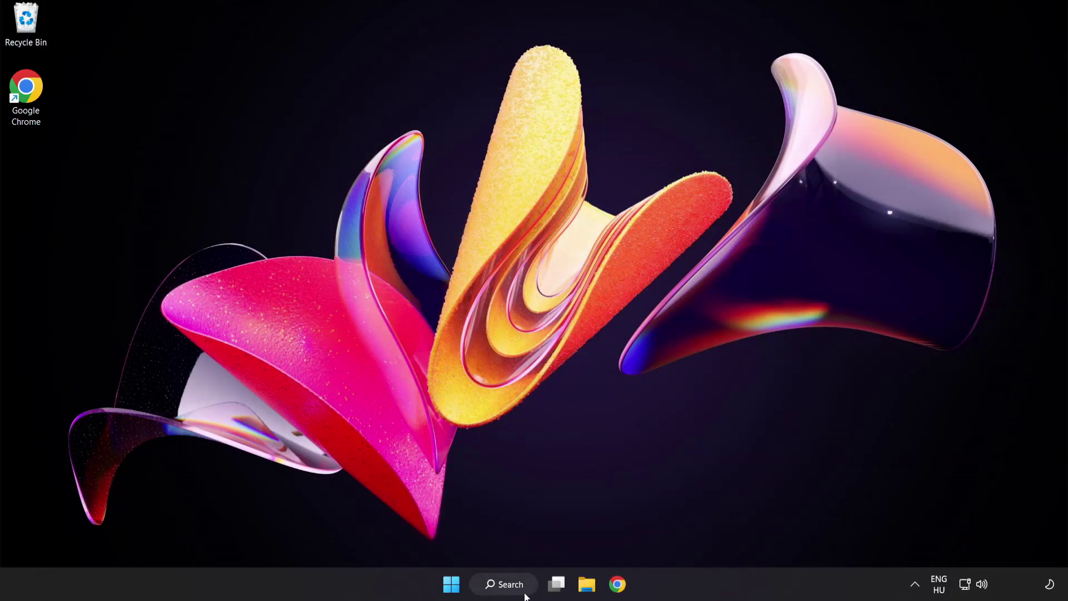
pyautogui.click(514, 585)
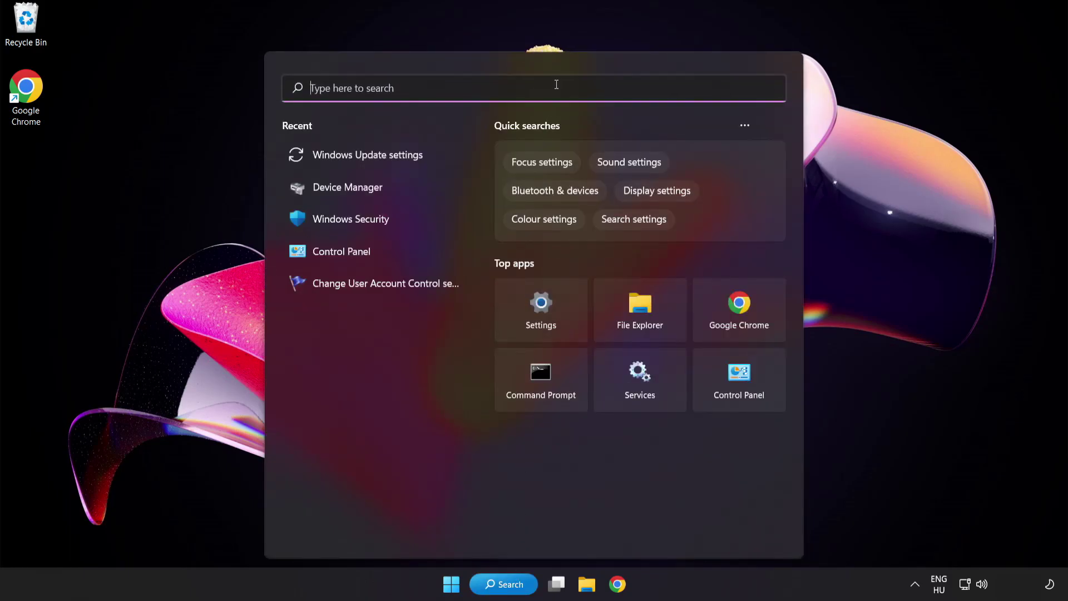
pyautogui.write('security')
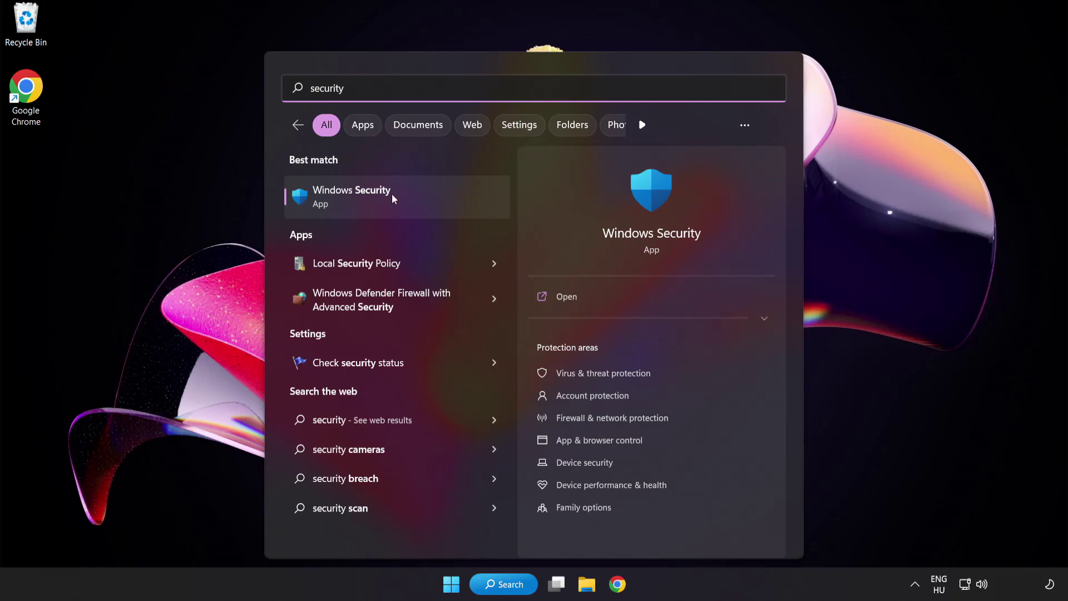
pyautogui.click(404, 199)
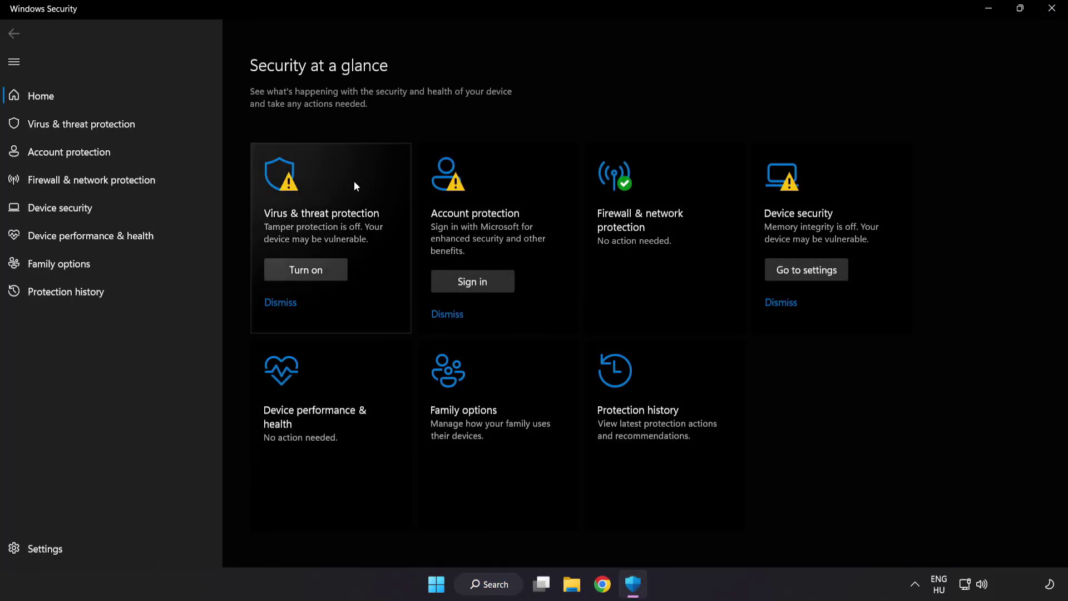
# Go to Virus & threat protection settings and scroll down to the exclusions section.
pyautogui.click(162, 124)
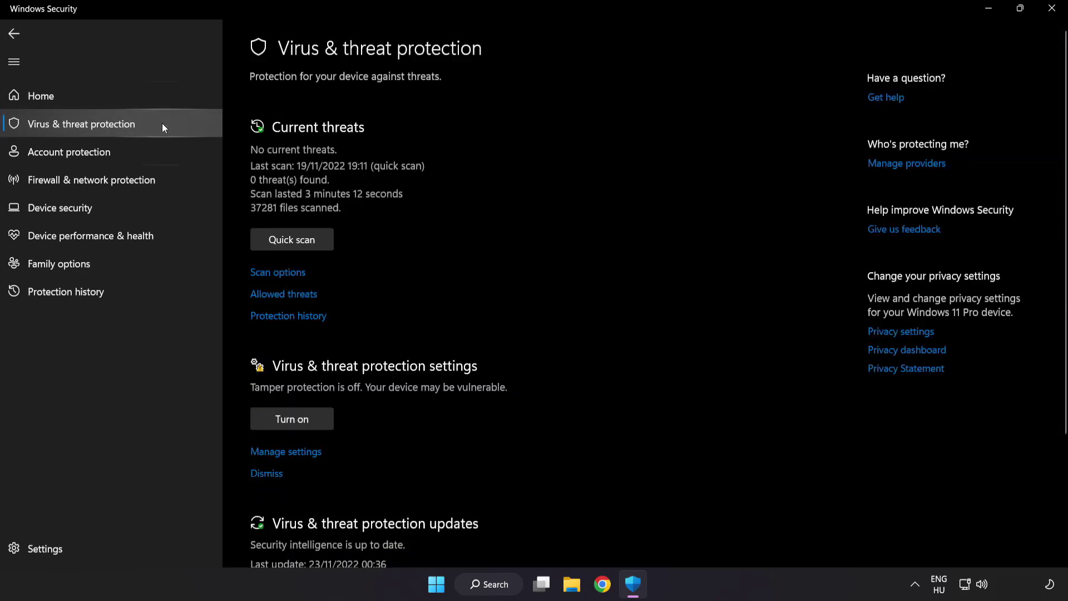
pyautogui.scroll(-3, 676, 163)
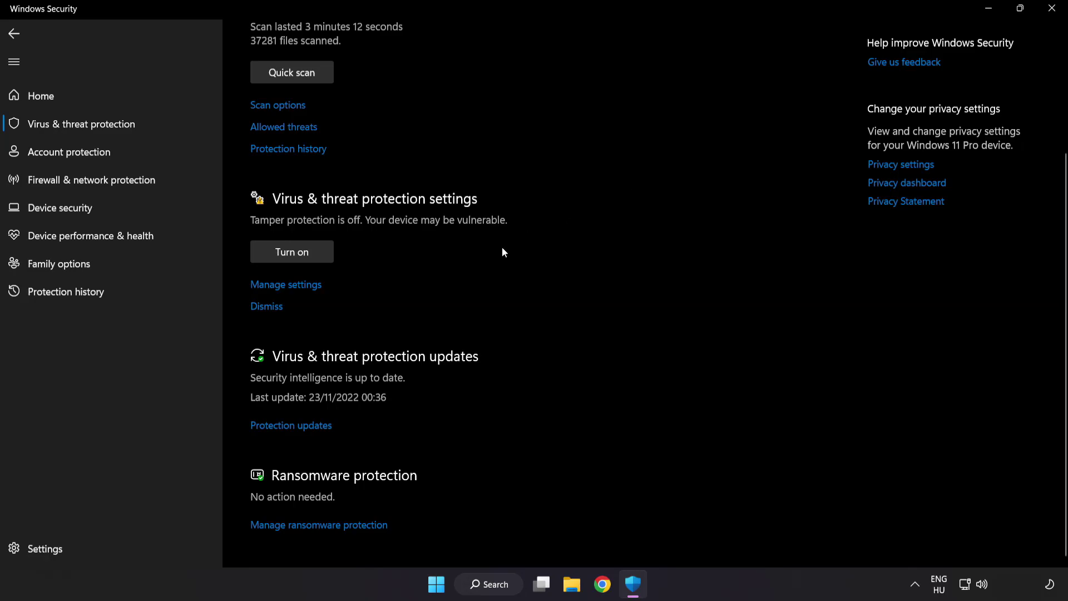
pyautogui.click(292, 284)
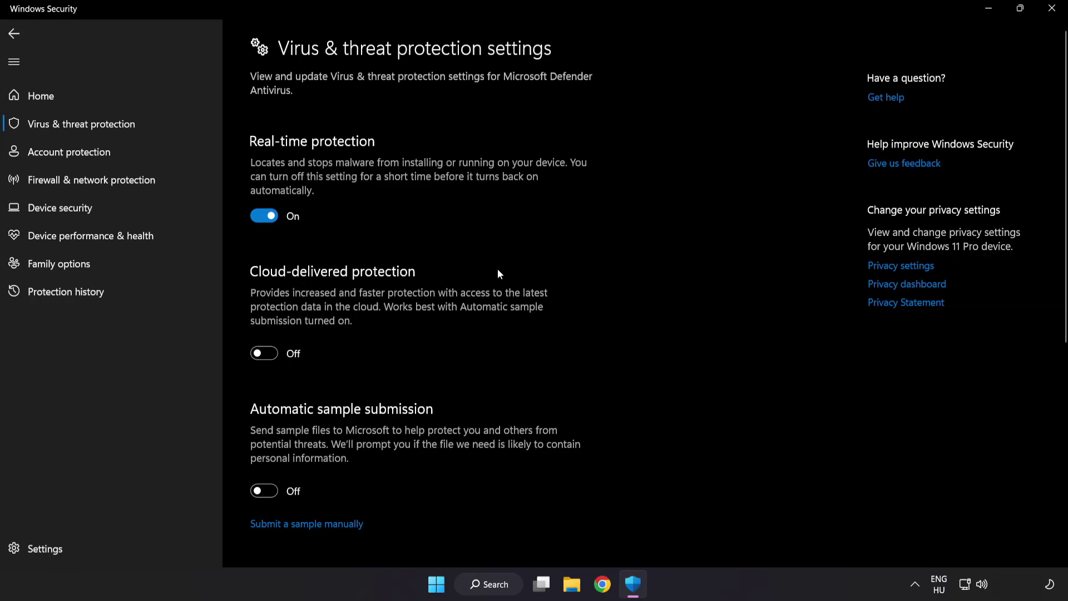
pyautogui.scroll(-2, 621, 289)
pyautogui.scroll(-4, 621, 289)
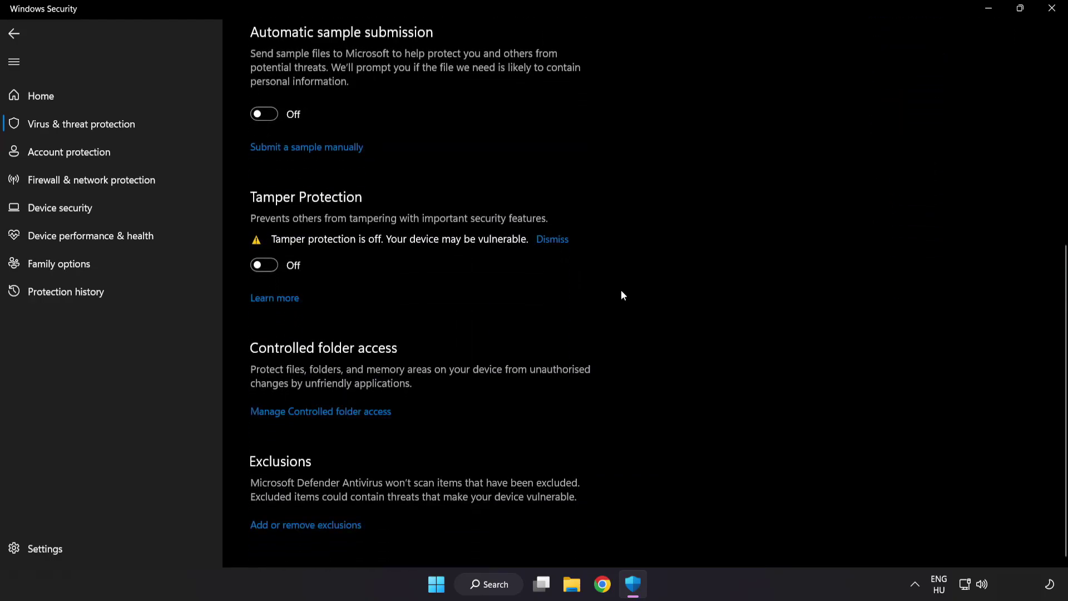
# Open the Defender exclusions list and start adding a File exclusion.
pyautogui.click(312, 526)
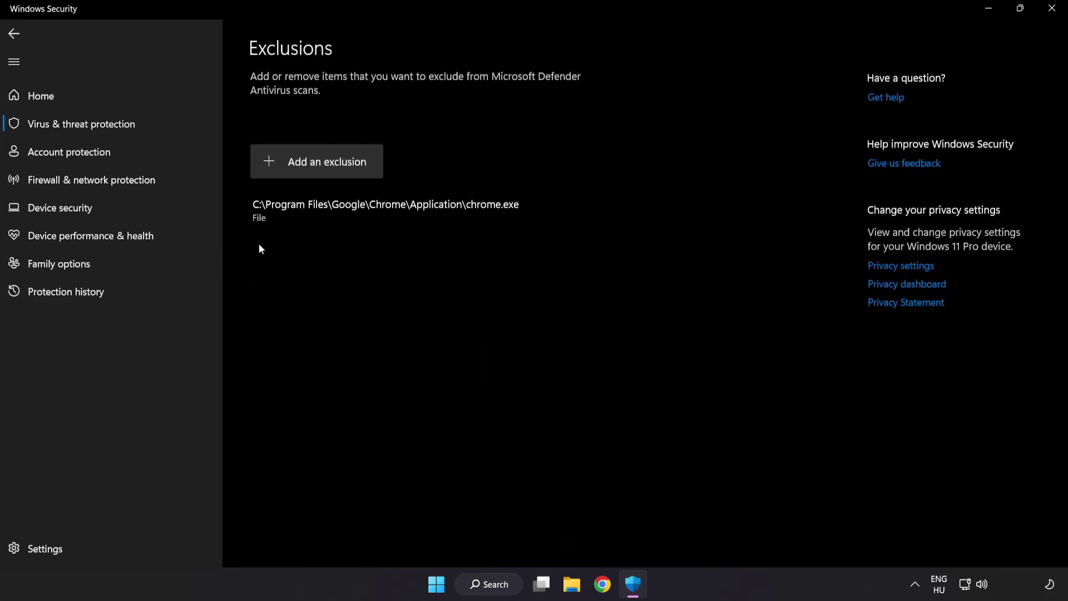
pyautogui.click(320, 174)
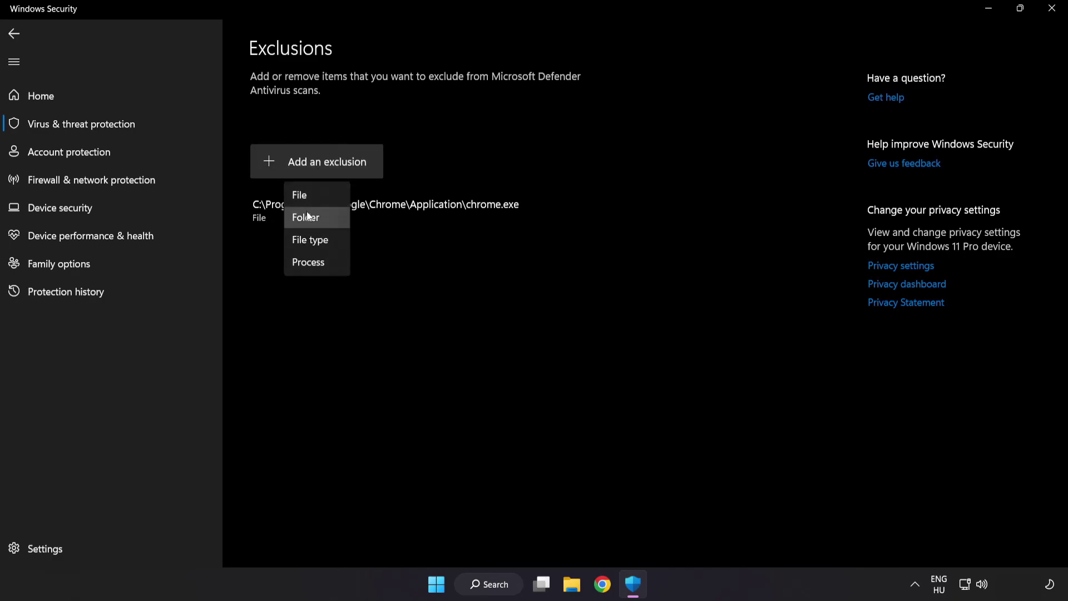
pyautogui.click(311, 197)
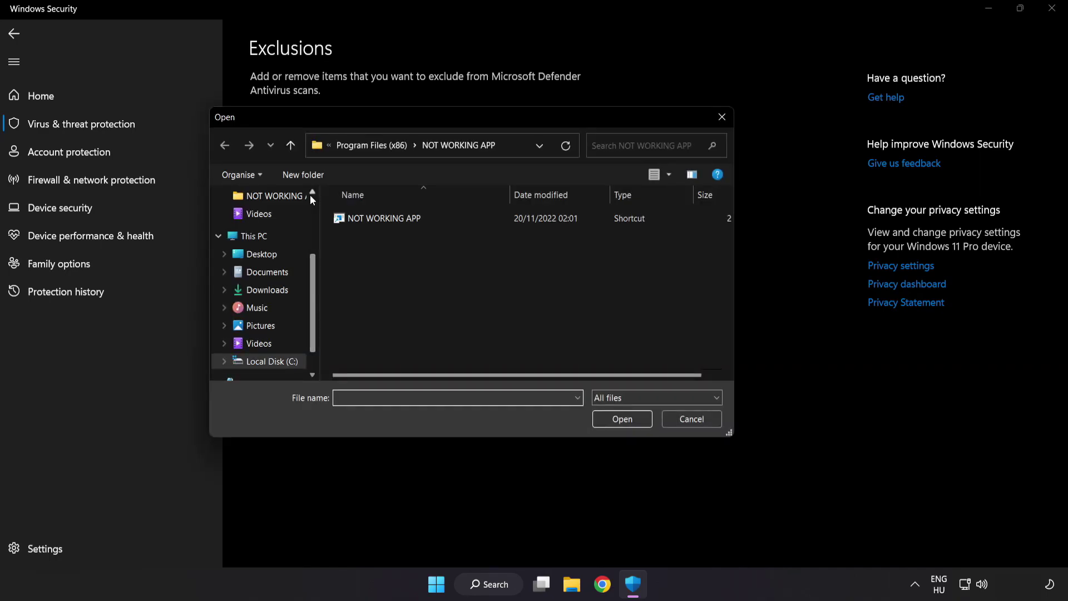
# Choose the NOT WORKING APP shortcut in C:\Program Files (x86)\NOT WORKING APP as the excluded file.
pyautogui.click(342, 149)
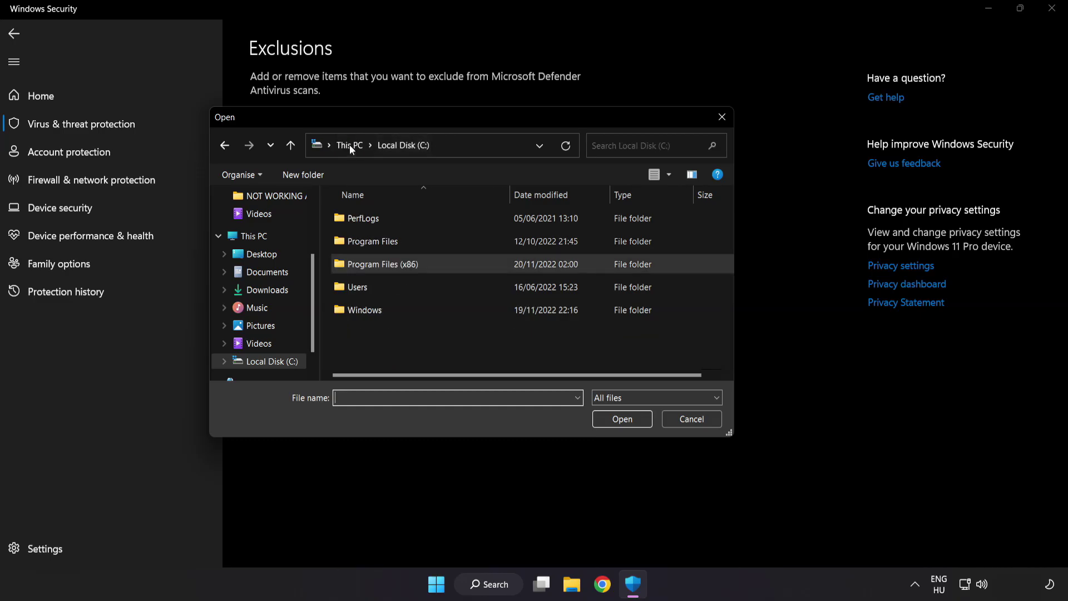
pyautogui.click(350, 144)
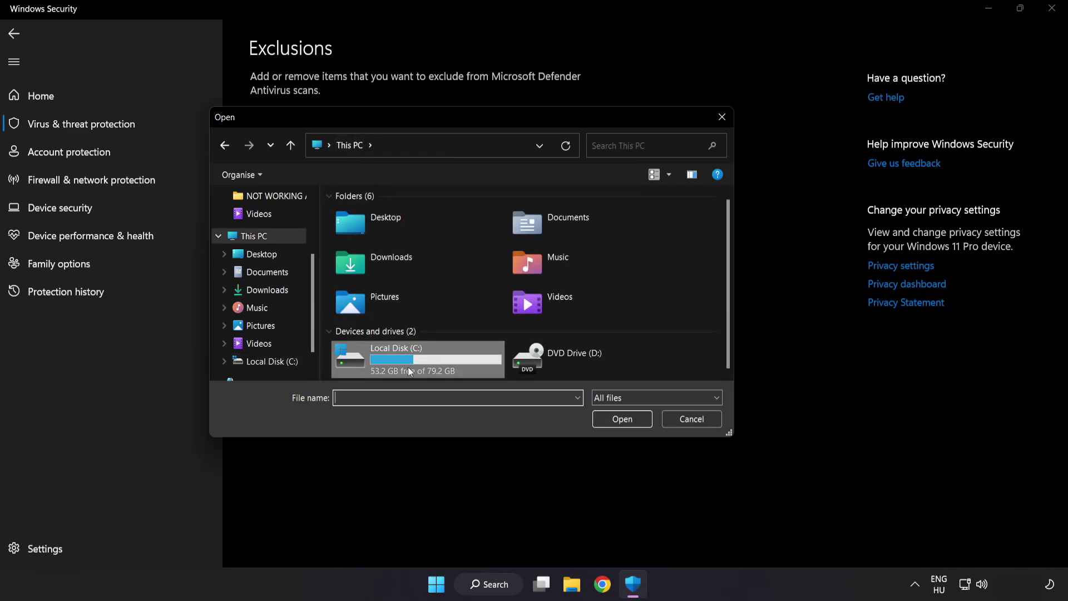
pyautogui.doubleClick(398, 365)
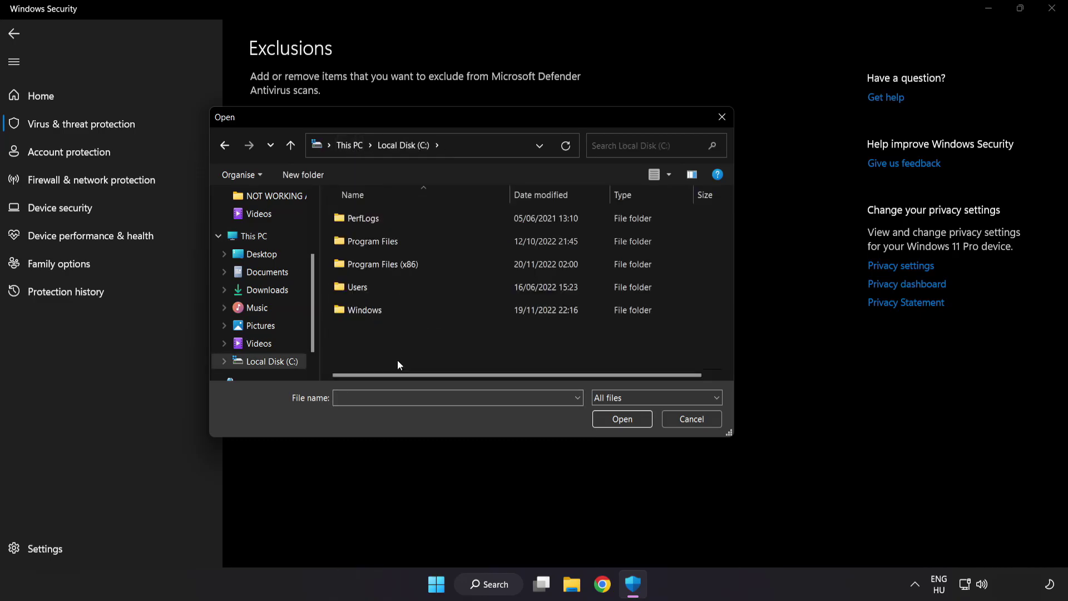
pyautogui.doubleClick(411, 260)
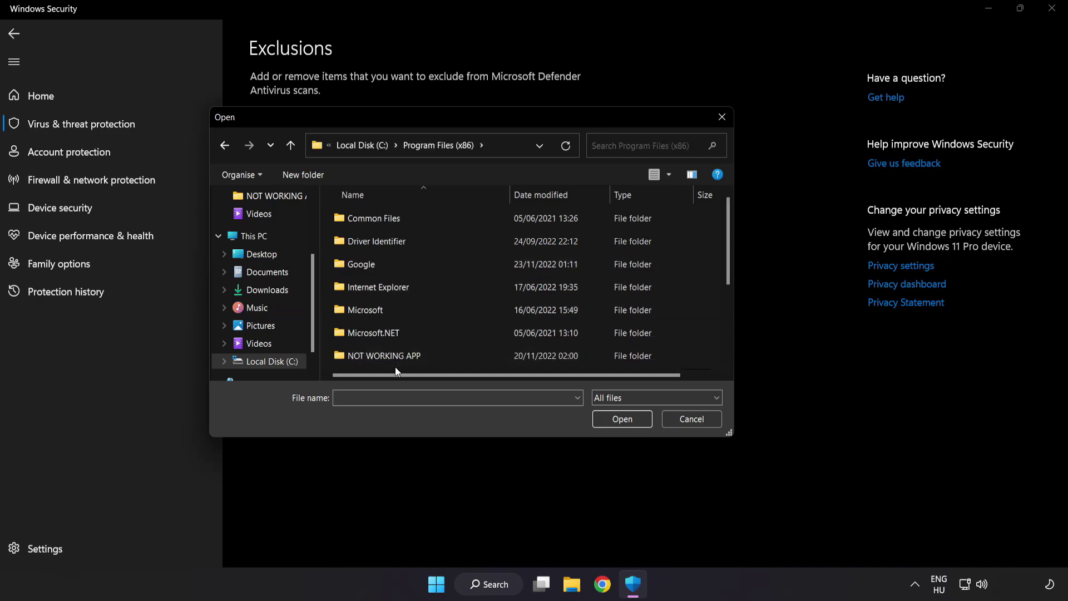
pyautogui.scroll(-1, 397, 350)
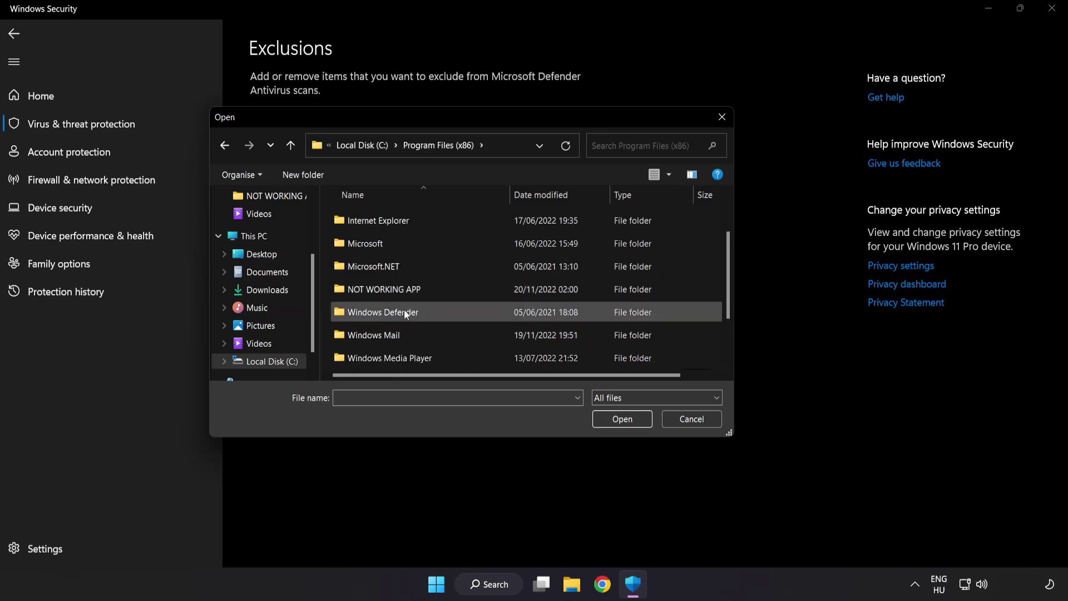
pyautogui.doubleClick(424, 290)
pyautogui.click(372, 222)
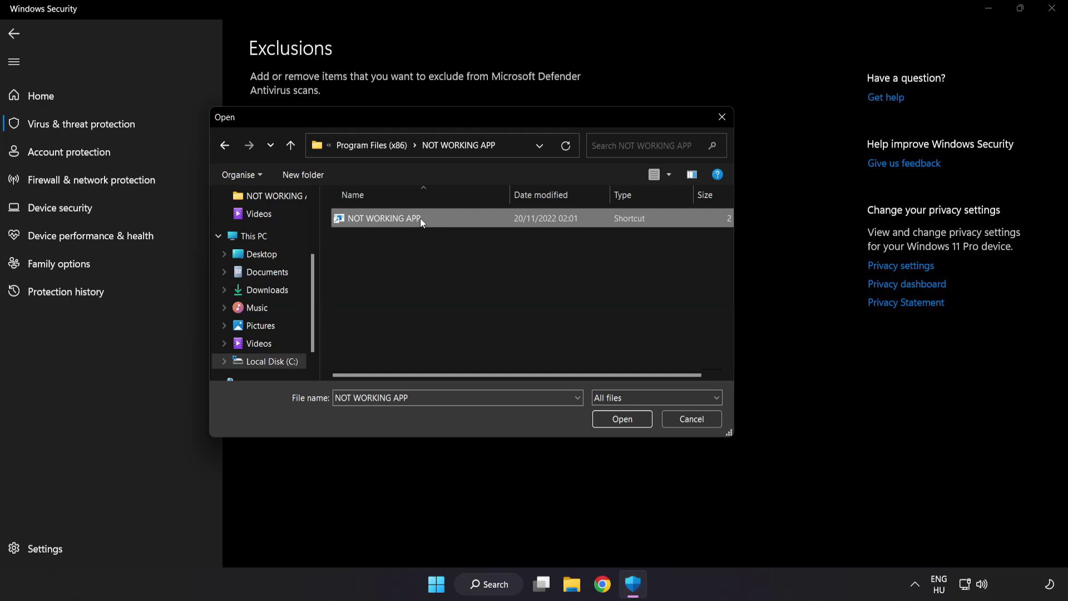
pyautogui.click(624, 424)
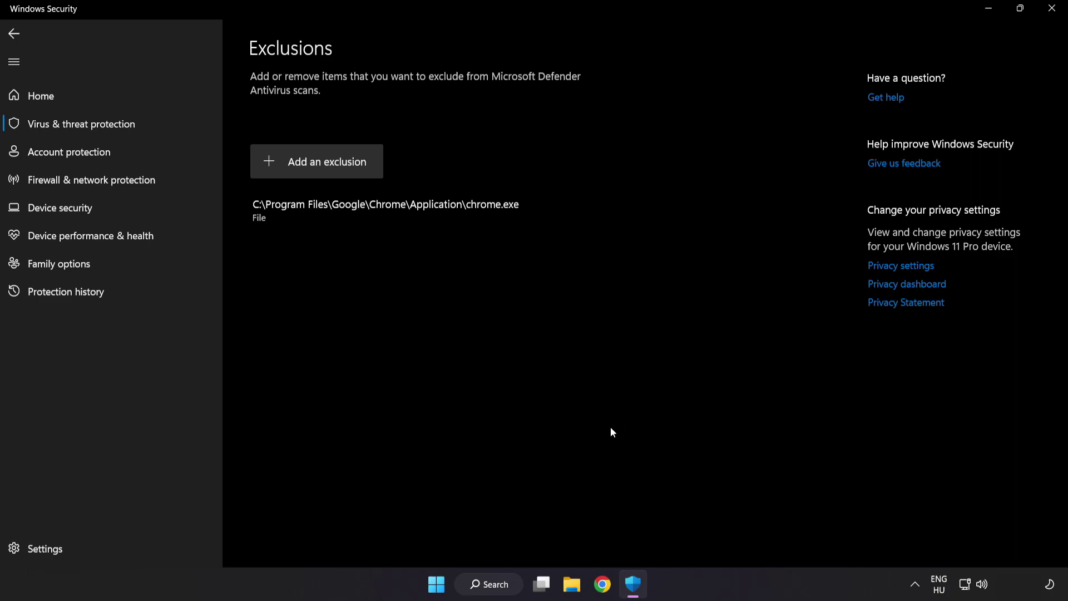
# Close Windows Security and bring up the Start menu power options, including Restart.
pyautogui.click(1049, 17)
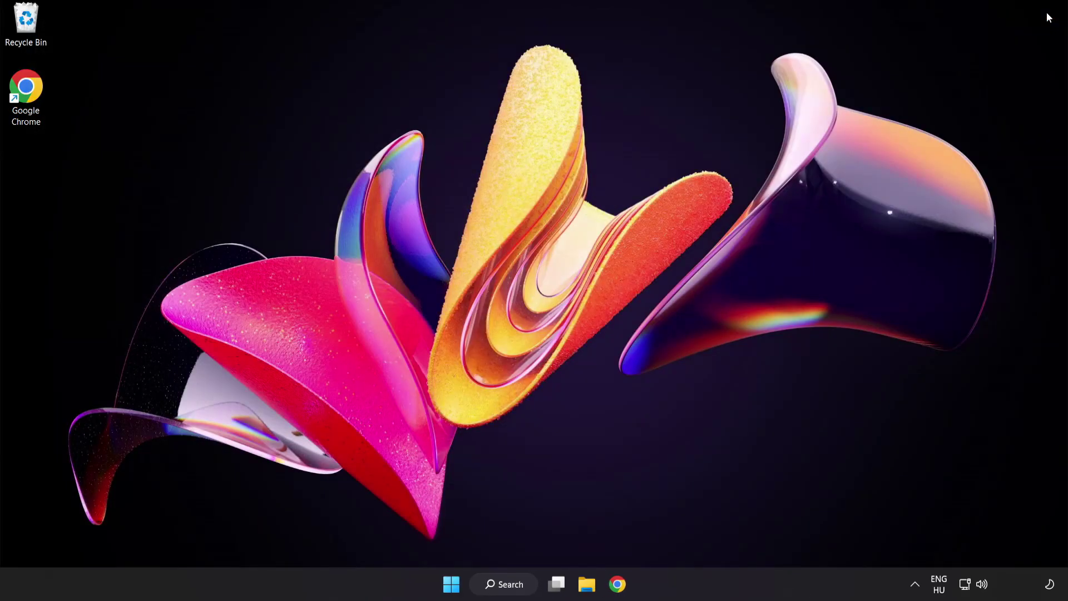
pyautogui.click(452, 585)
pyautogui.click(707, 536)
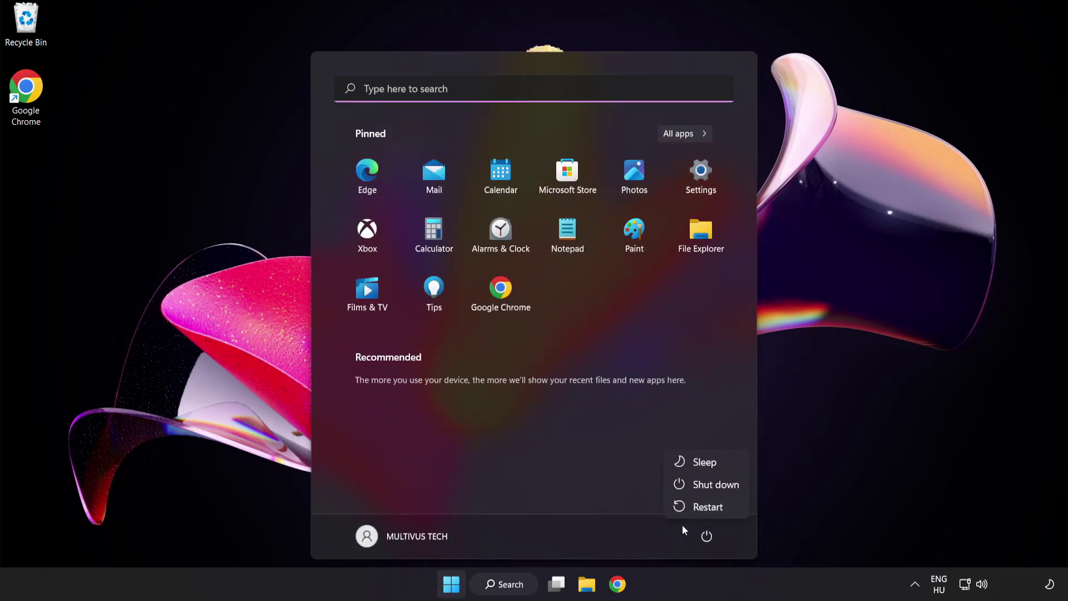